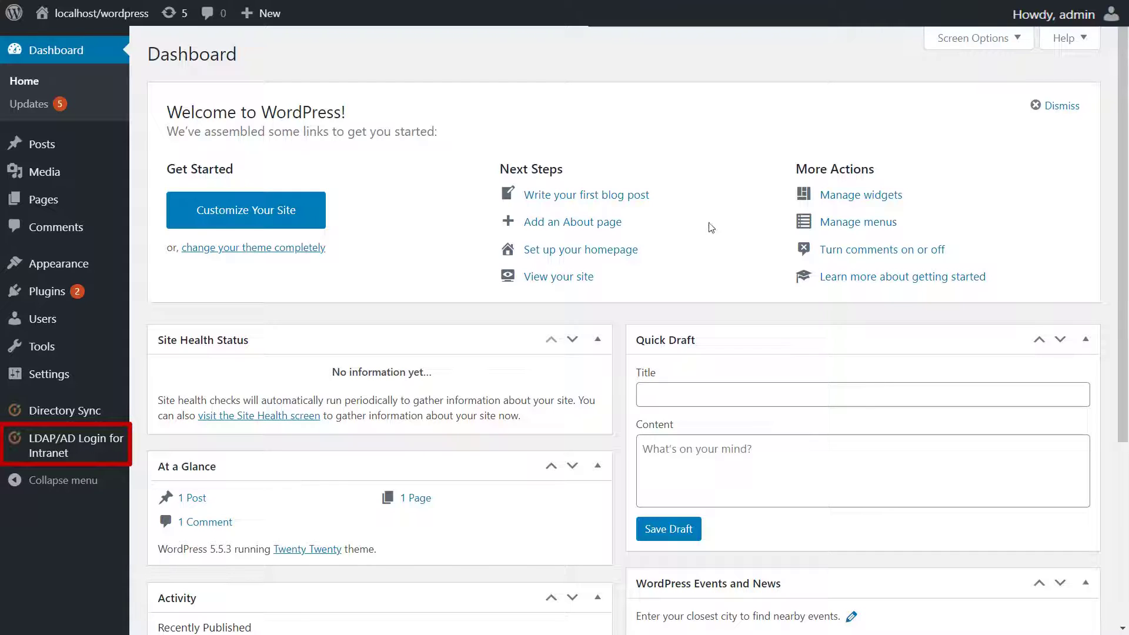
Step: Review the LDAP/AD Login plugin's Role Mapping tab, then its Attribute Mapping tab with department and employeeid attributes
left_click(83, 452)
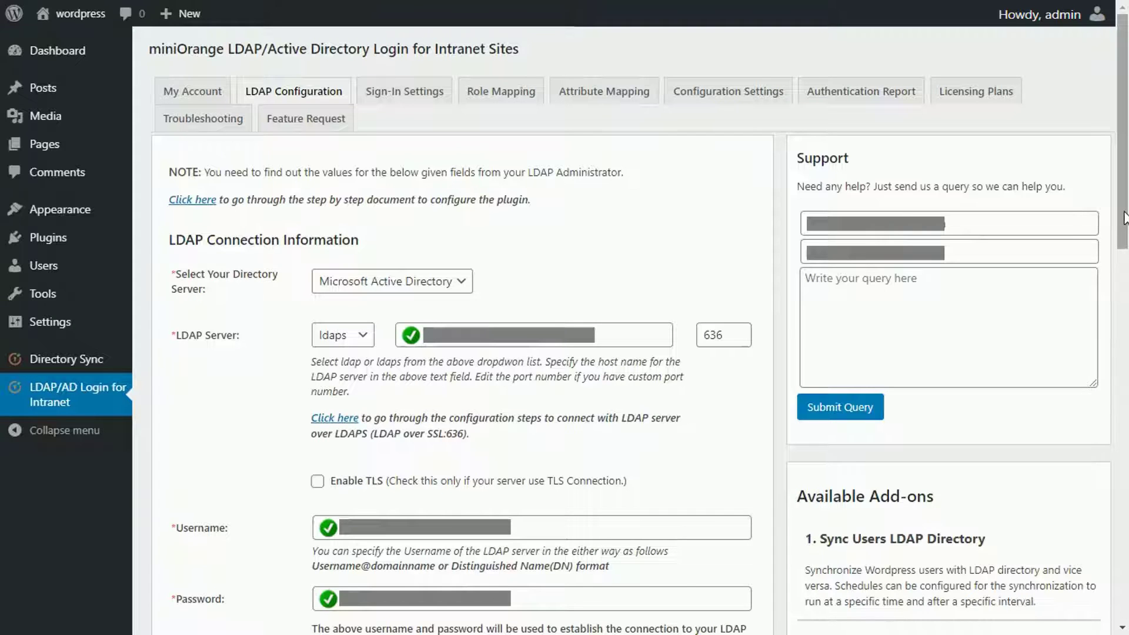
left_click_drag(1125, 218, 1126, 218)
left_click(501, 91)
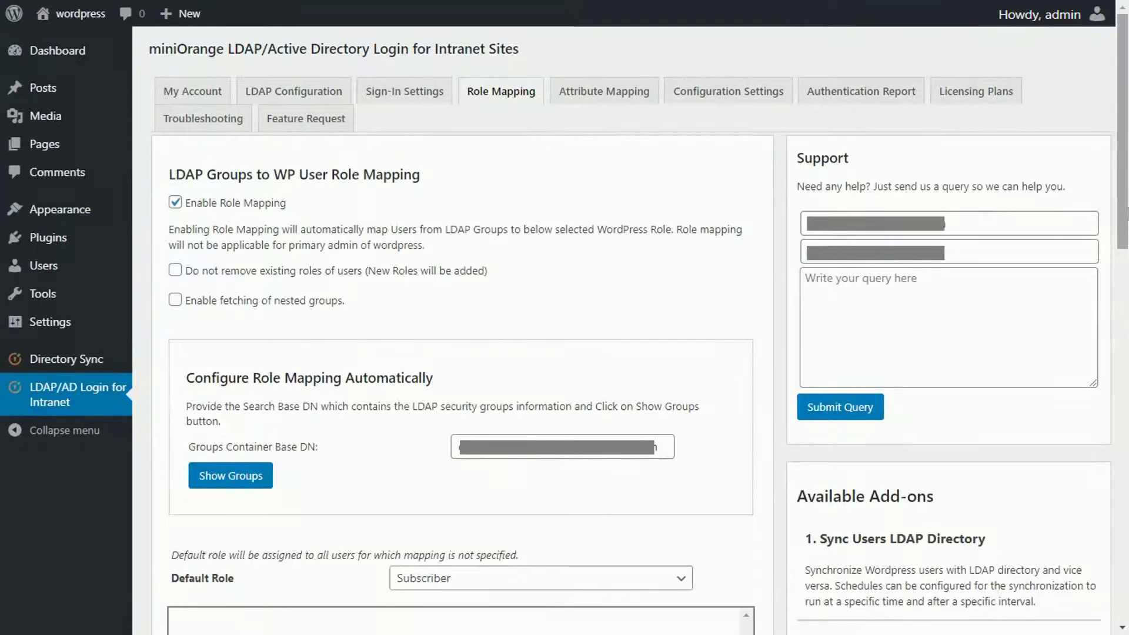
left_click_drag(1125, 218, 1126, 220)
left_click(586, 97)
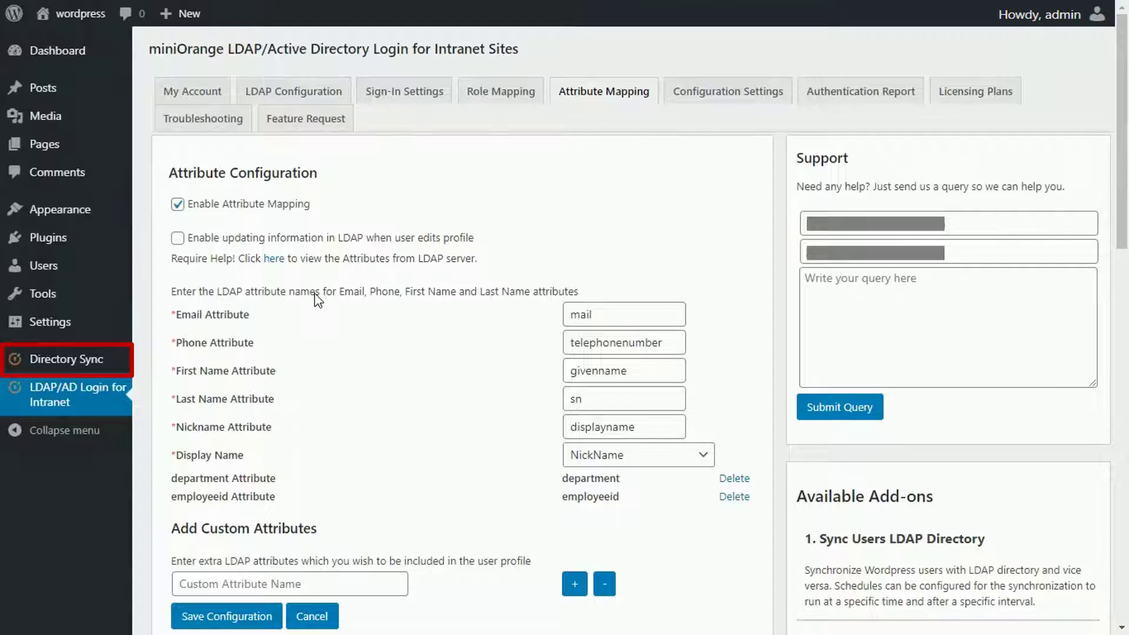
Step: In Directory Sync, set the miniOrangeOU search base, sAMAccountName search filter and samaccountname username attribute
left_click(122, 365)
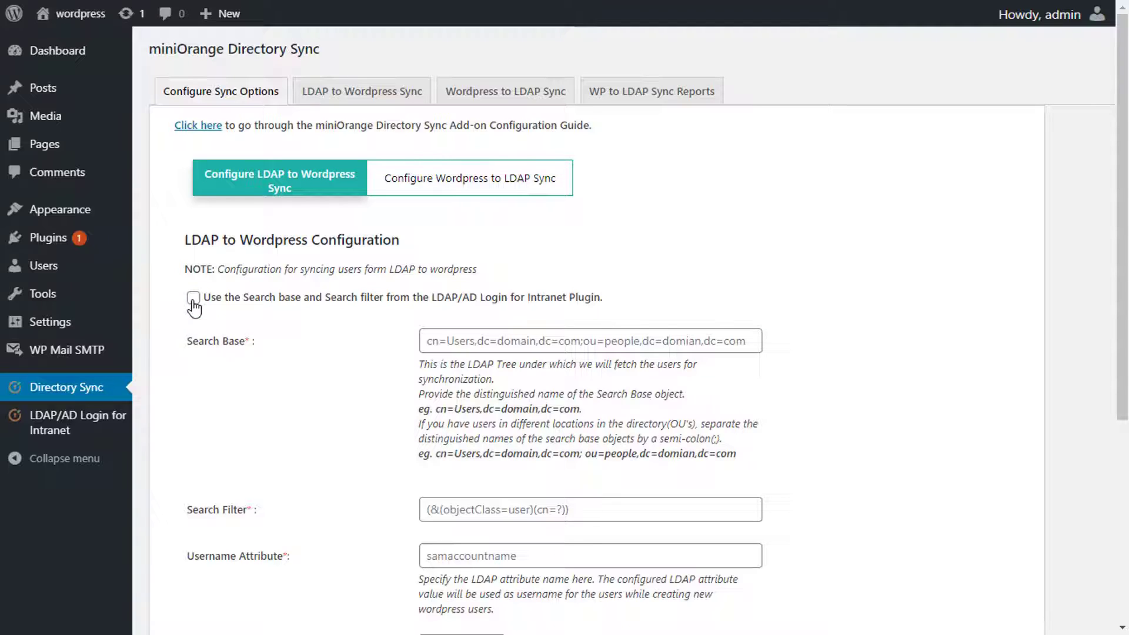
left_click(459, 337)
type("ou=miniOrangeOU,dc=xecurify,dc=com")
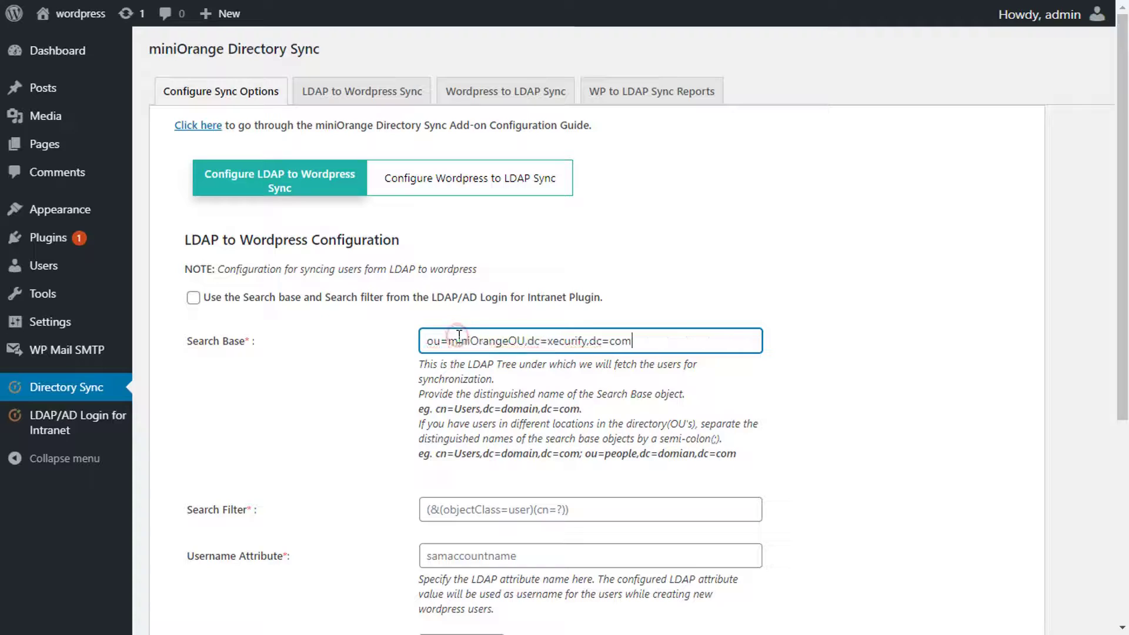
left_click(473, 430)
left_click(518, 508)
type("(&(objectClass=user)(sAMAccountName=?))")
left_click(678, 506)
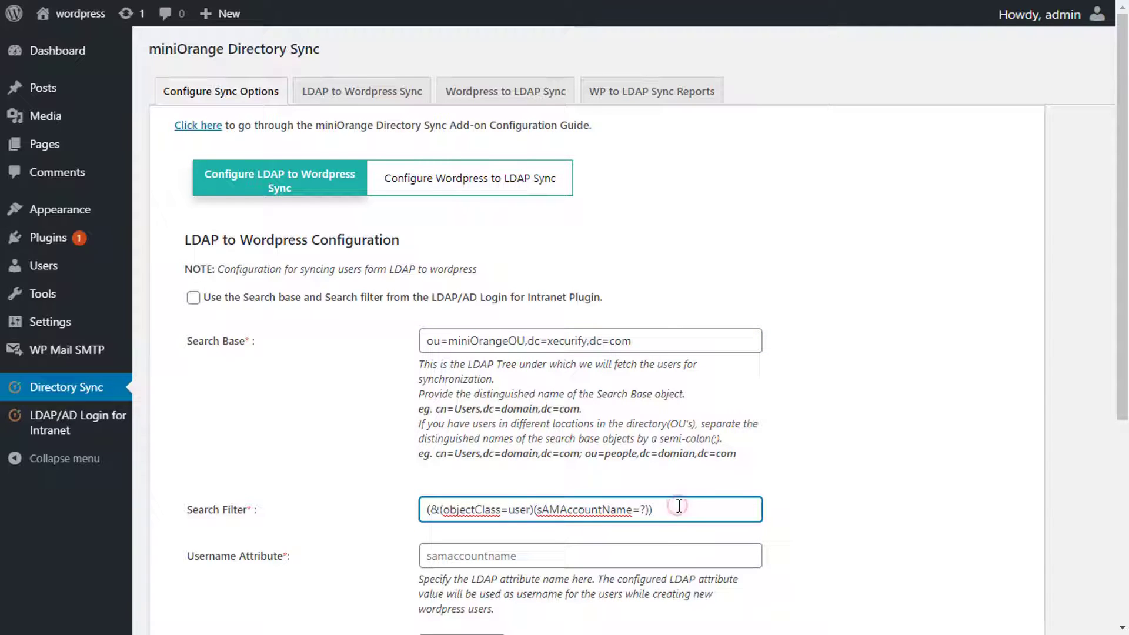
left_click(650, 545)
type("samaccountname")
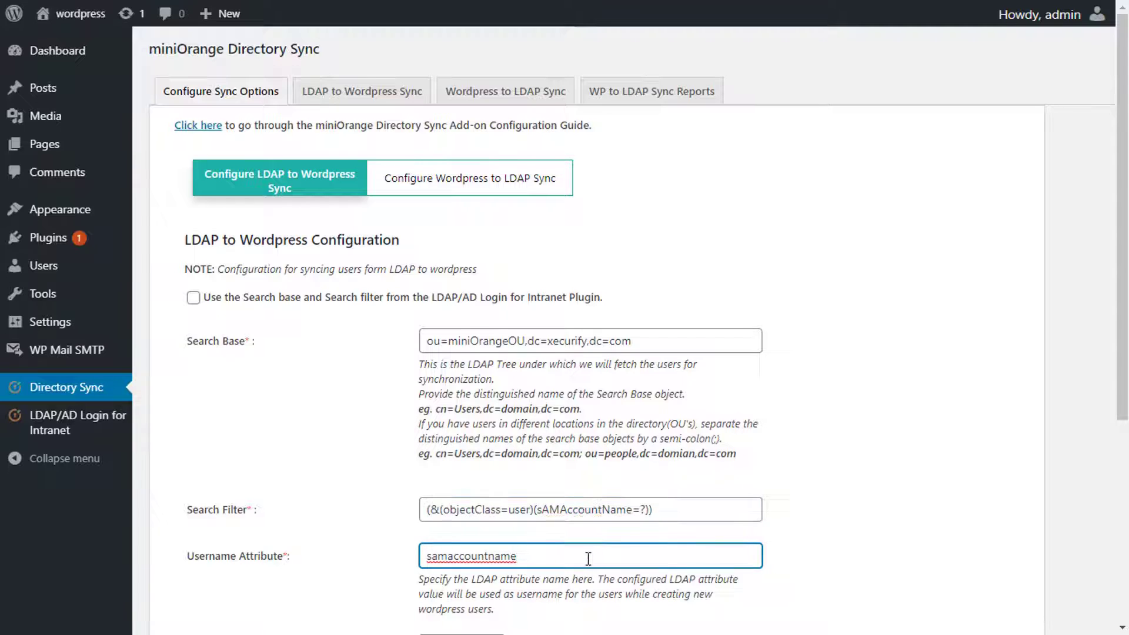
Step: Schedule a Daily sync in Kolkata time with interval 10, delete unsynced users, and save
scroll(588, 559, "down", 3)
left_click(488, 407)
left_click(478, 435)
left_click(499, 448)
type("kolkata")
key("Return")
left_click(516, 493)
left_click(748, 490)
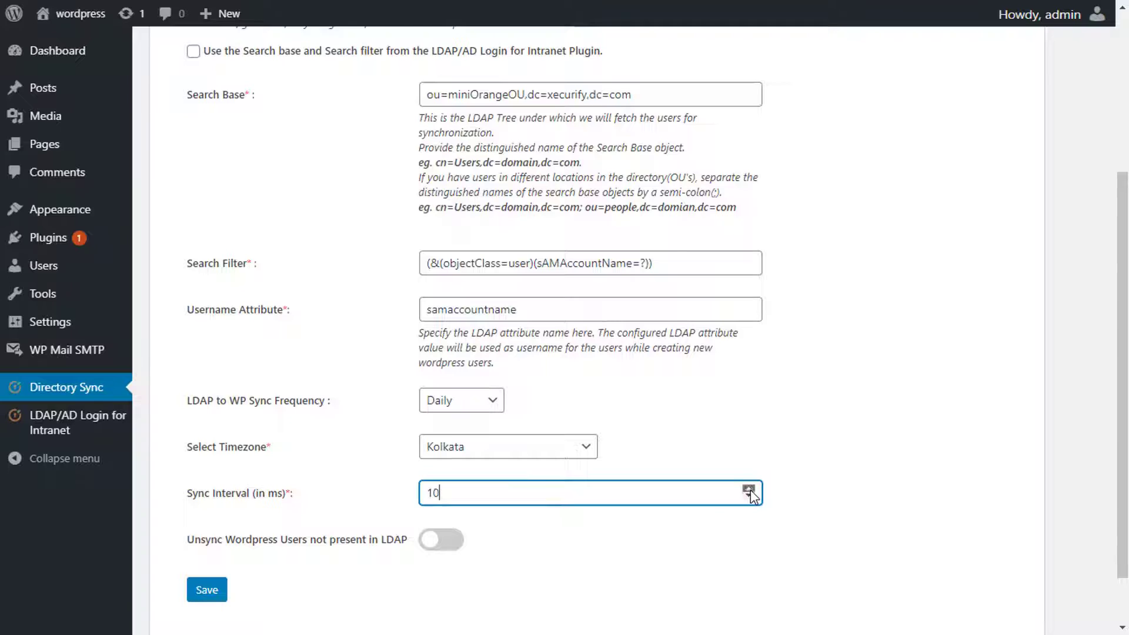
left_click(452, 540)
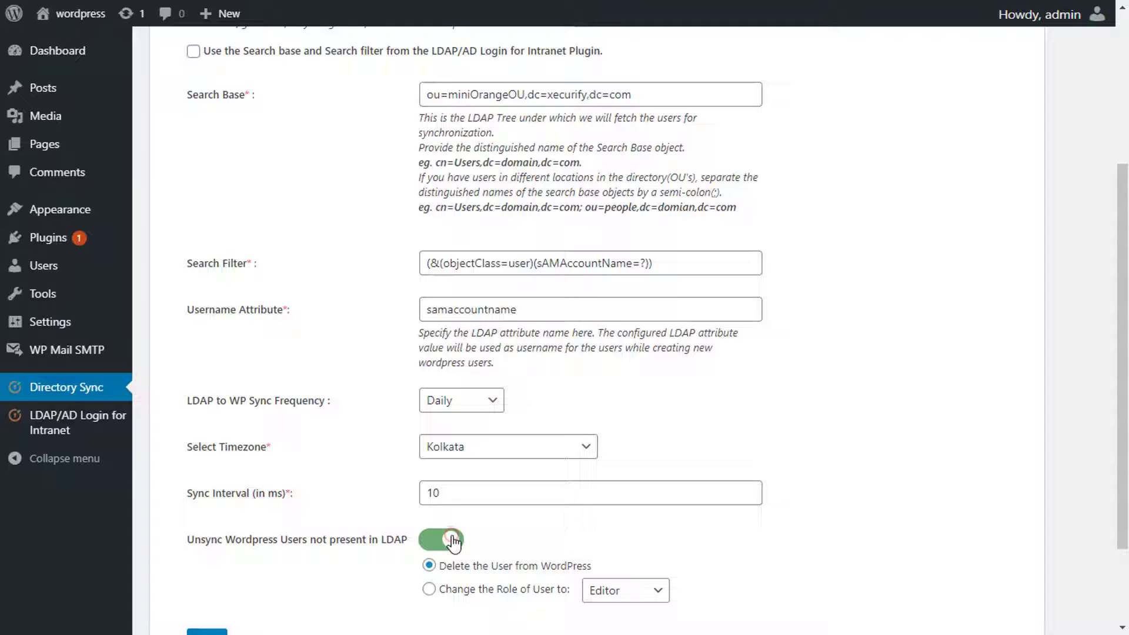
scroll(453, 541, "down", 1)
scroll(452, 540, "down", 1)
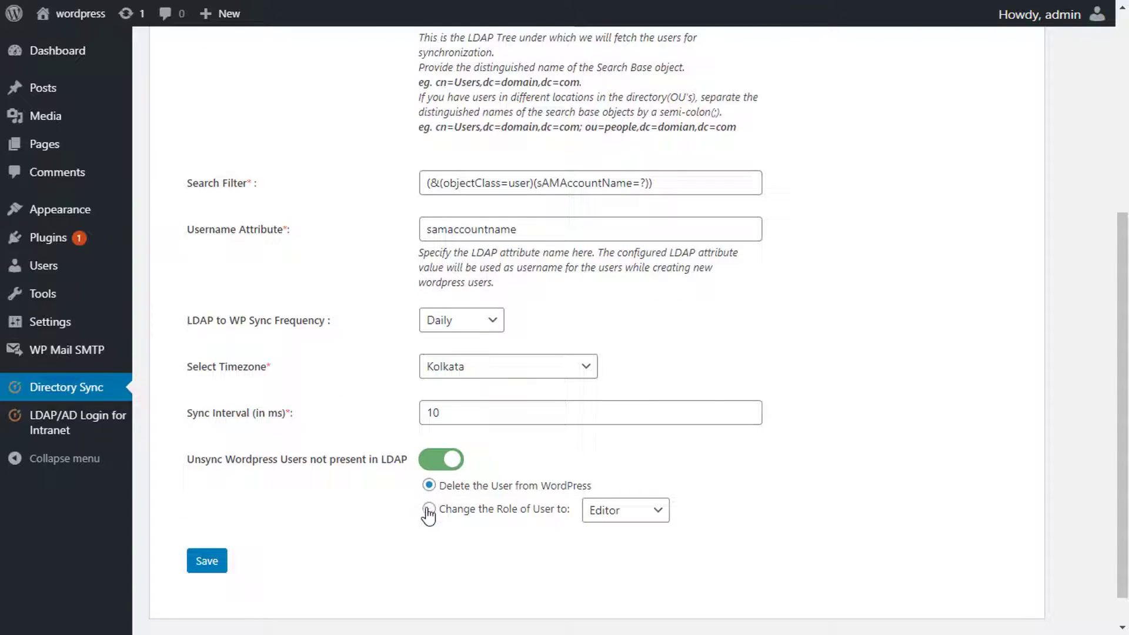
left_click(656, 518)
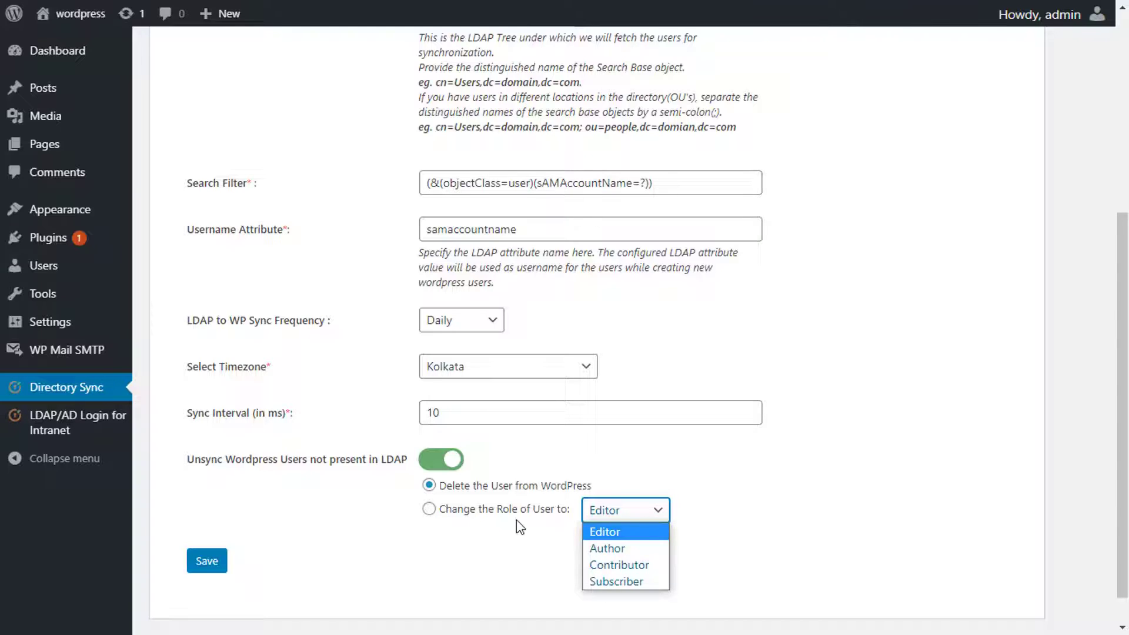
left_click(203, 562)
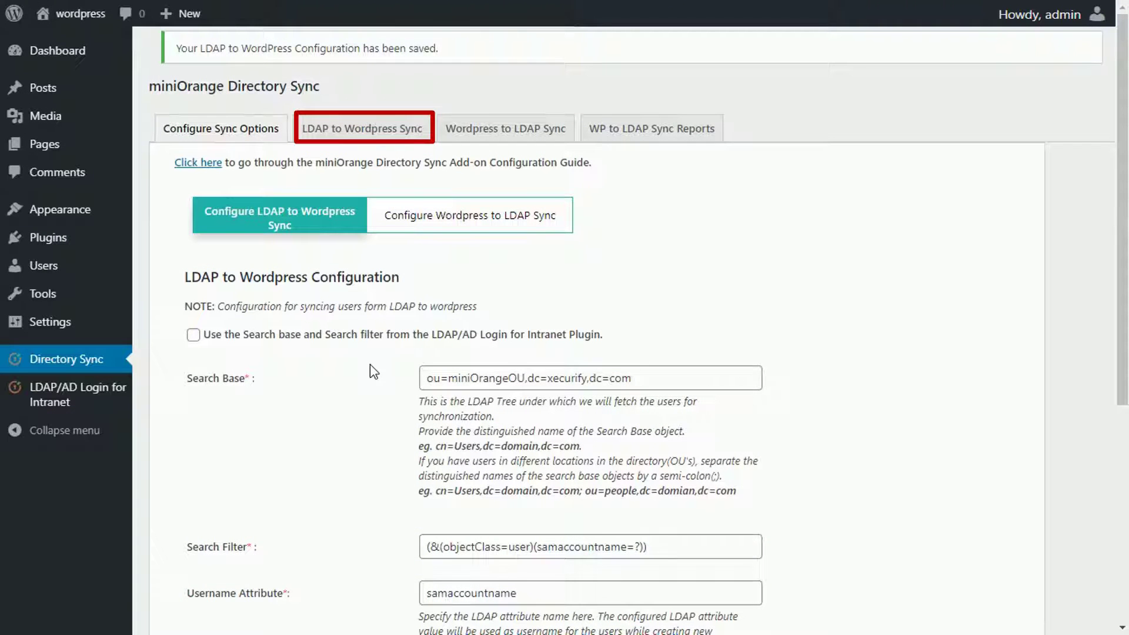
Step: Run a one-time LDAP-to-WordPress sync and confirm the Users list now shows 7,814 users
left_click(398, 145)
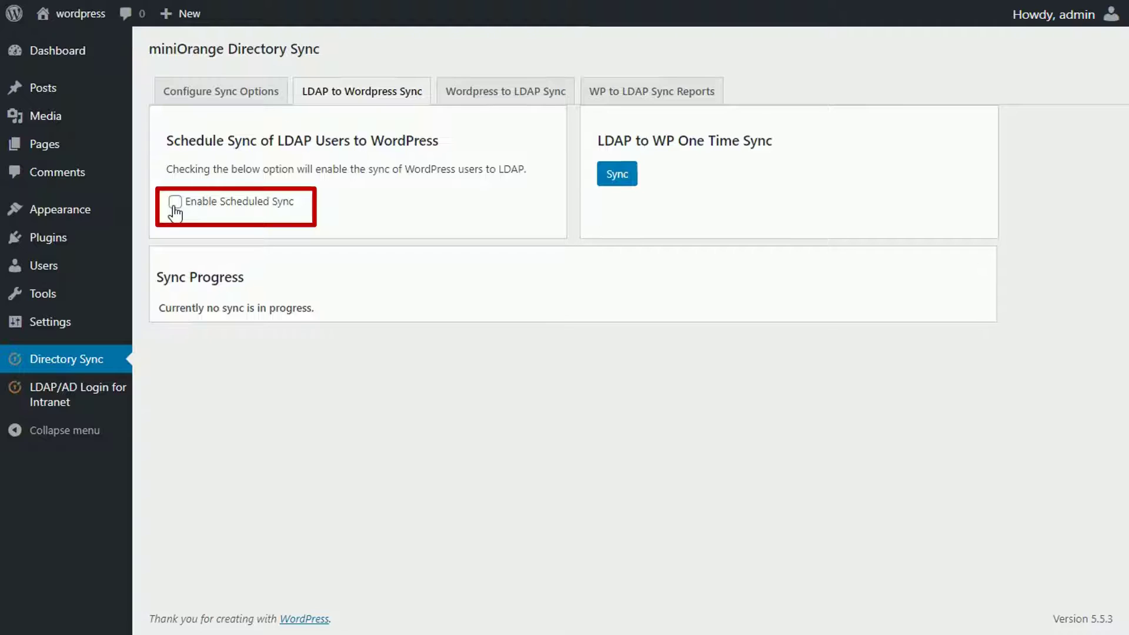
left_click(620, 186)
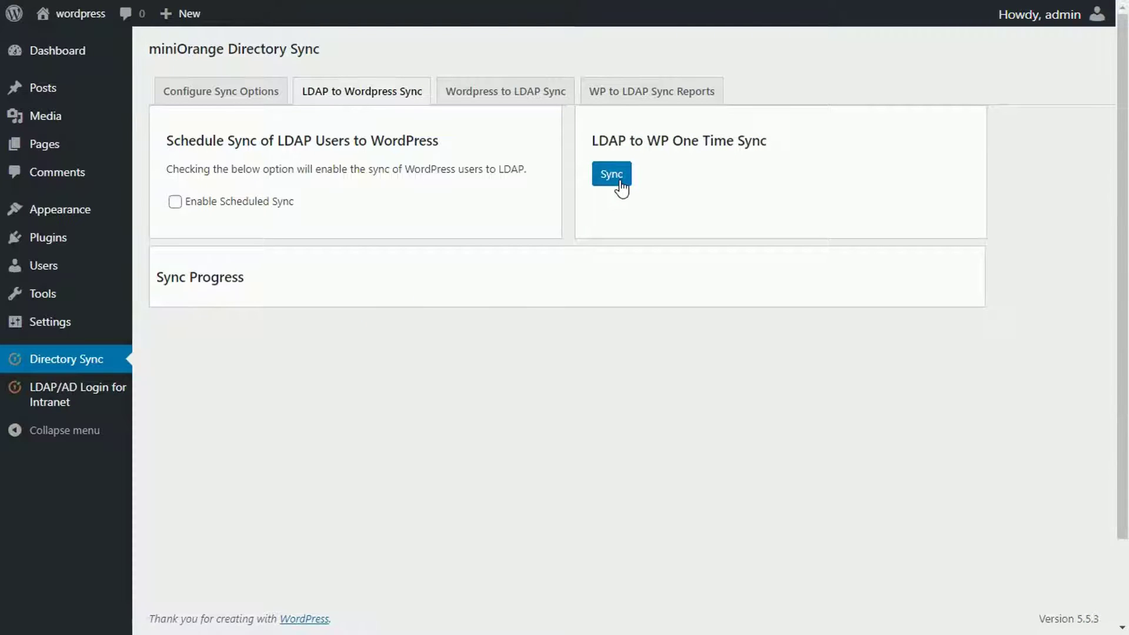
left_click(89, 275)
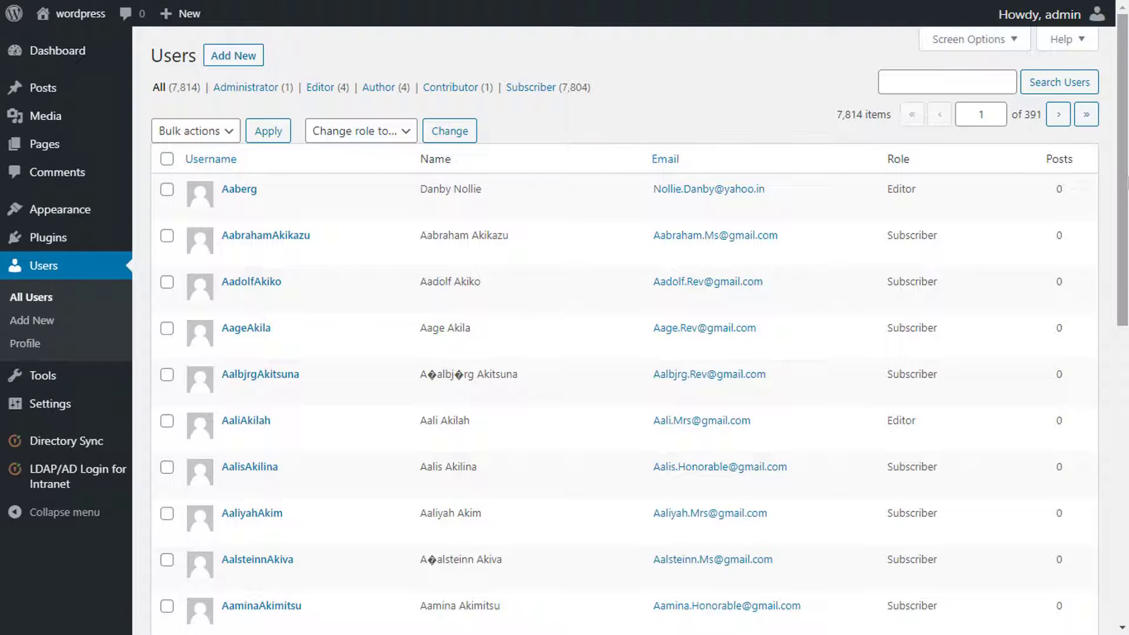
left_click_drag(1128, 182, 1127, 184)
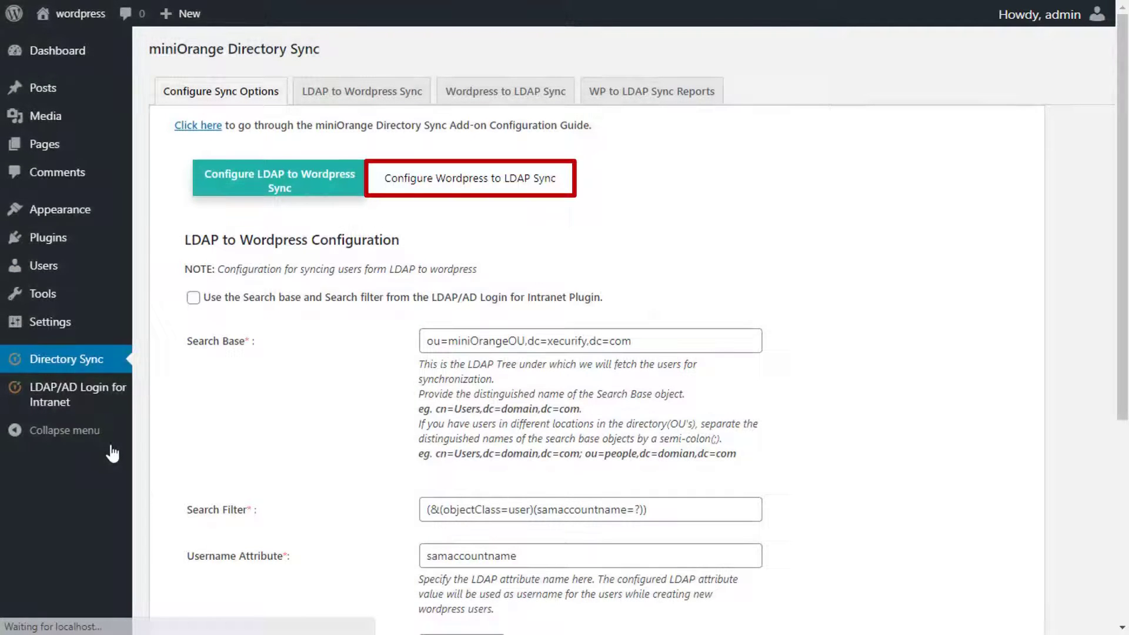
Step: In the WordPress to LDAP configuration, select Microsoft Active Directory and set the miniOrangeOU user base
left_click(400, 191)
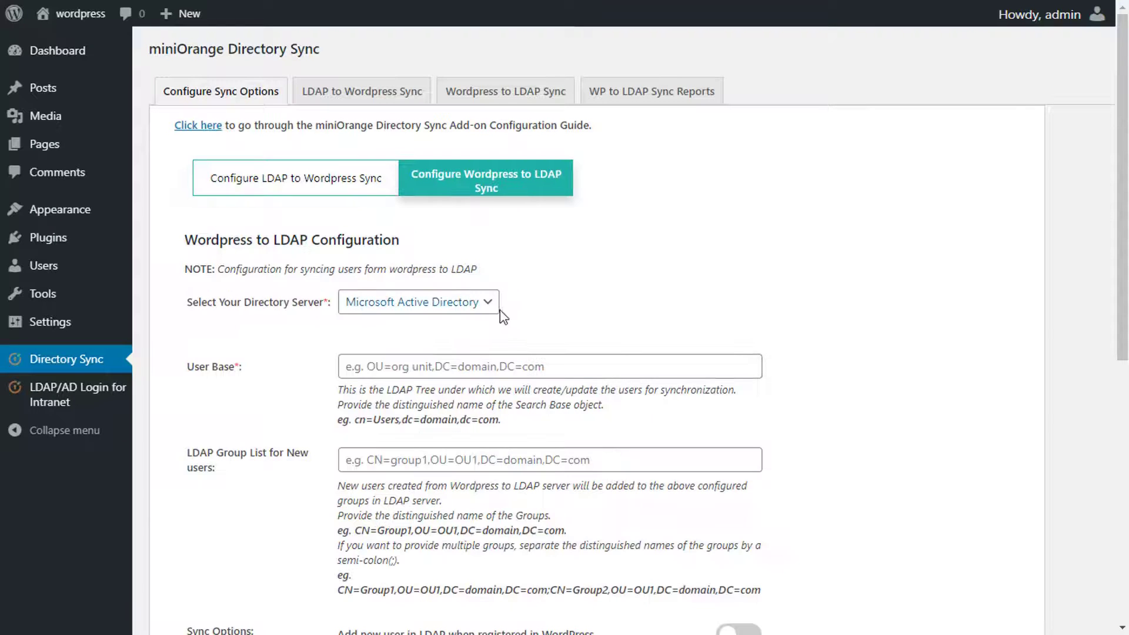
left_click(490, 303)
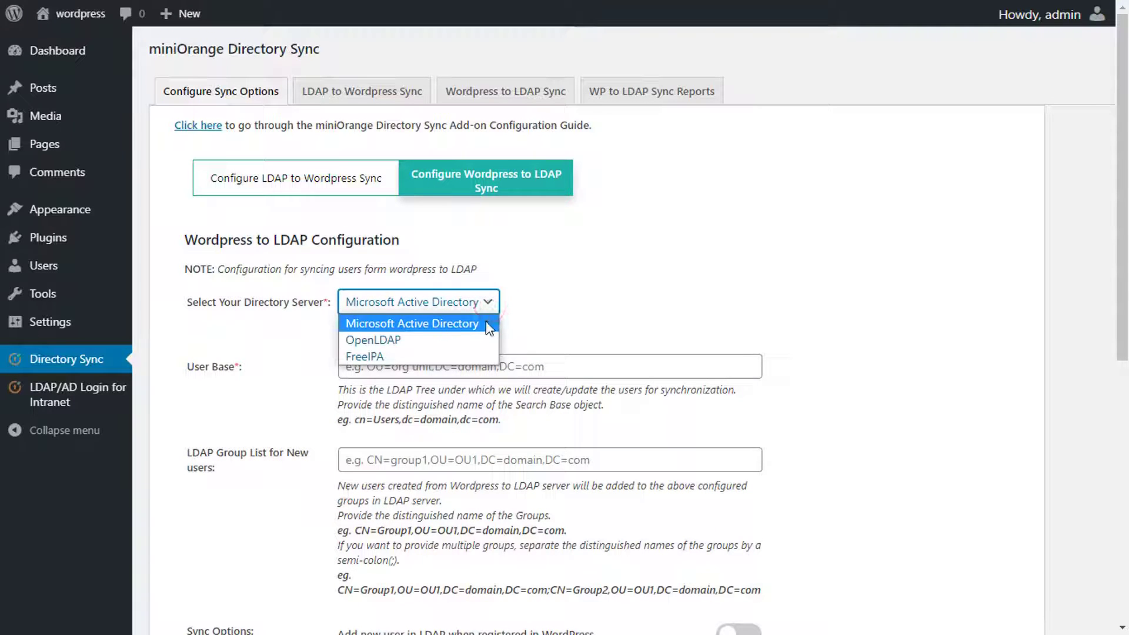
left_click(488, 326)
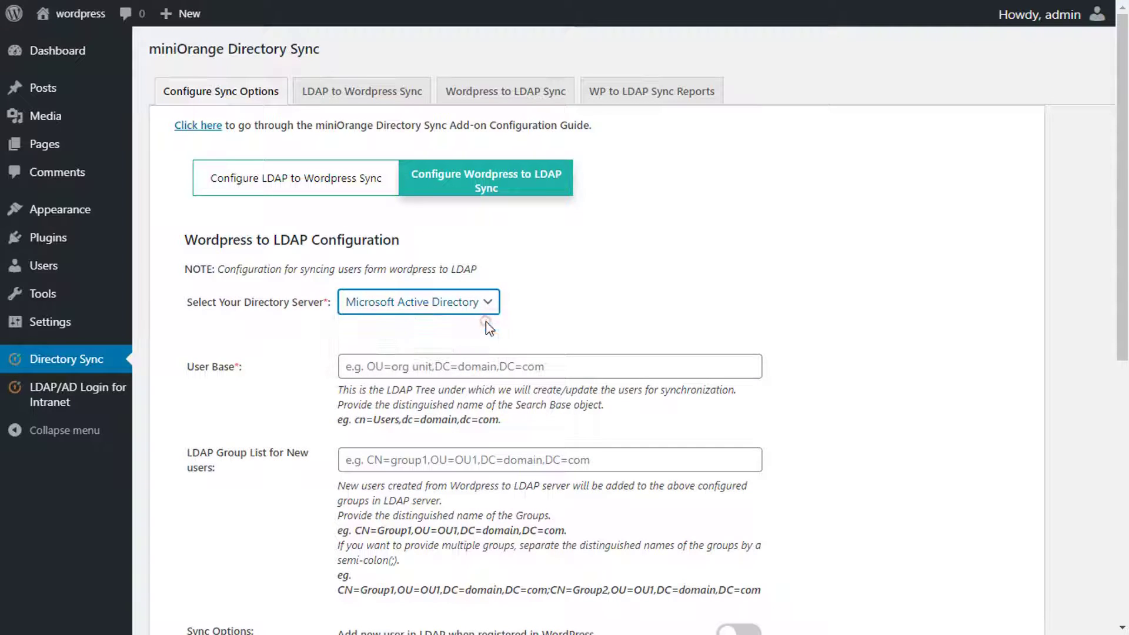
left_click(474, 356)
type("ou=miniOrangeOU,dc=xecurify,dc=com")
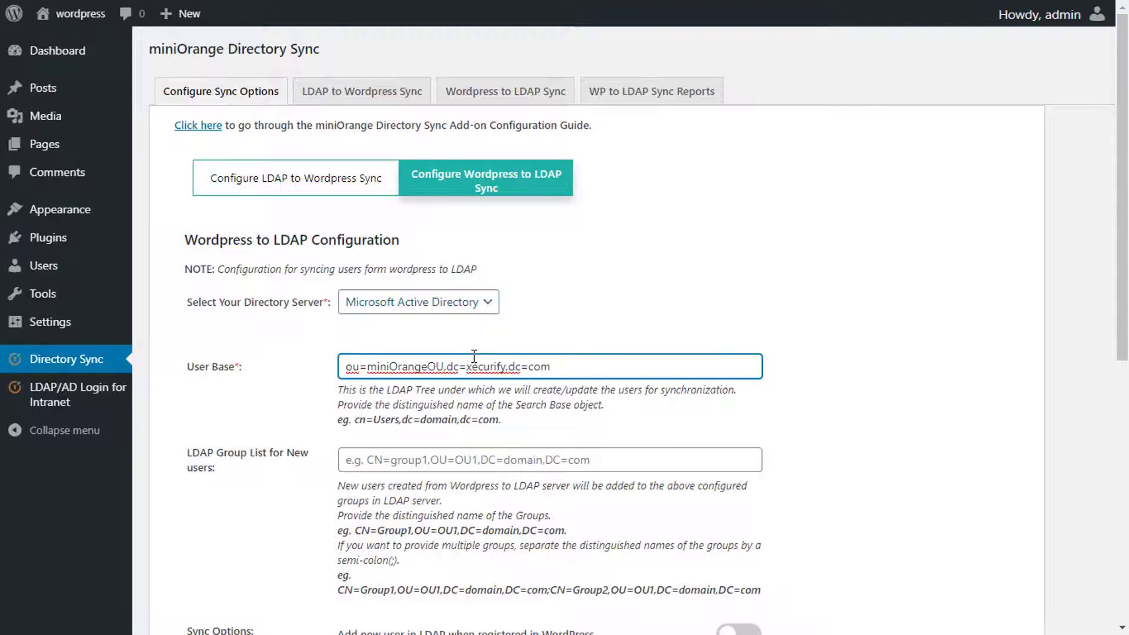
left_click(535, 319)
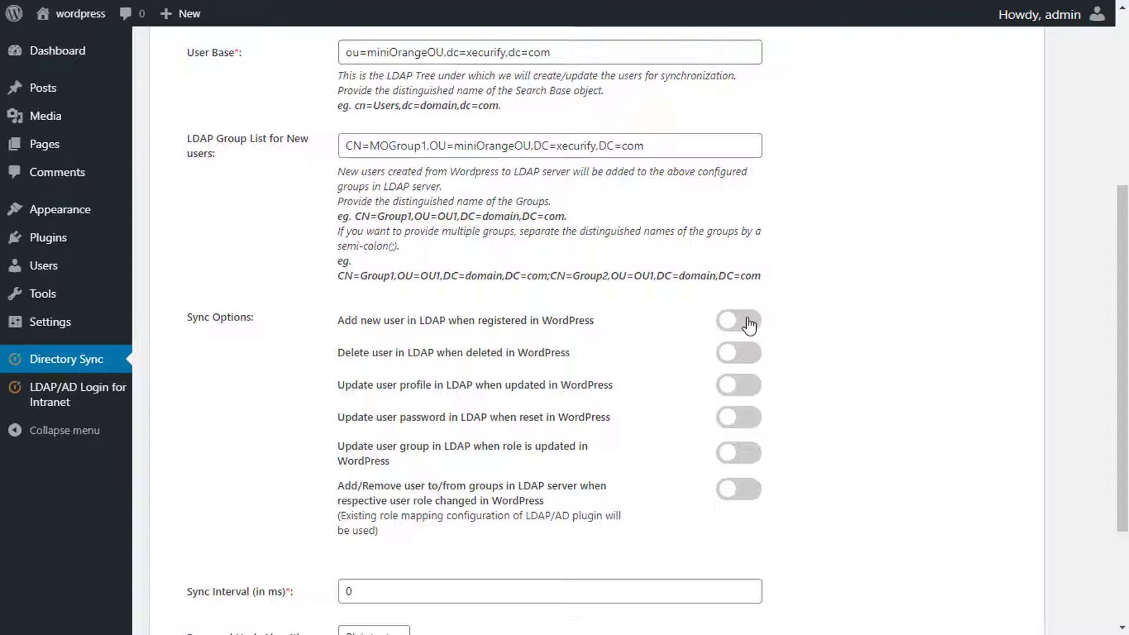
Step: Enable adding new users to LDAP, set interval 10 and Plaintext hashing, and save
left_click(748, 324)
scroll(647, 412, "down", 2)
left_click(713, 478)
key("BackSpace")
type("10")
left_click(390, 526)
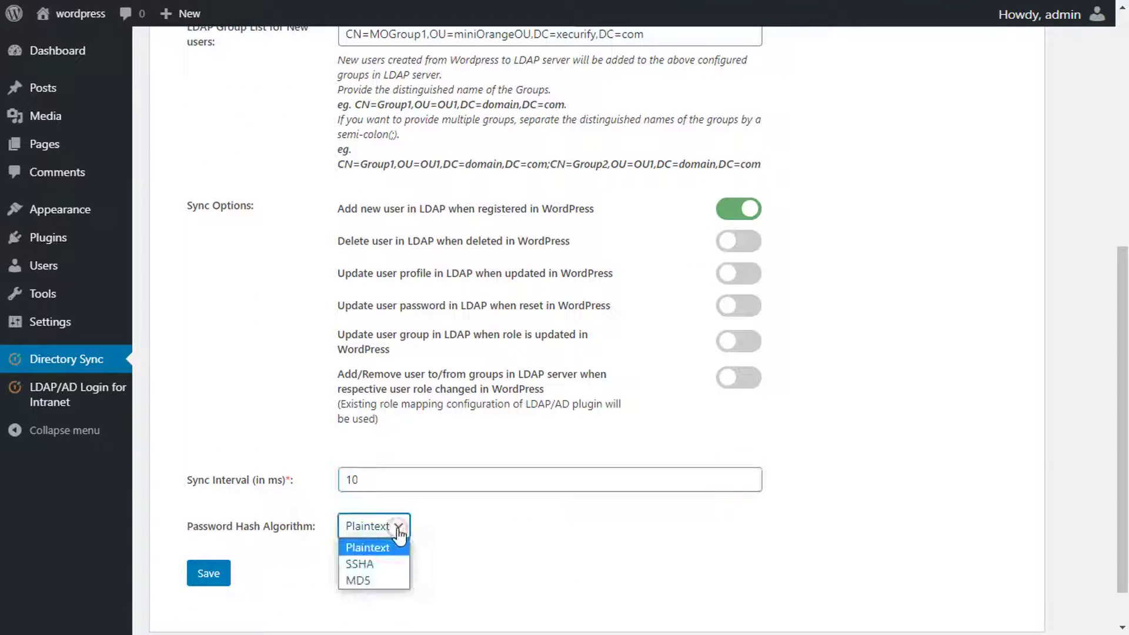
left_click(274, 571)
left_click(215, 575)
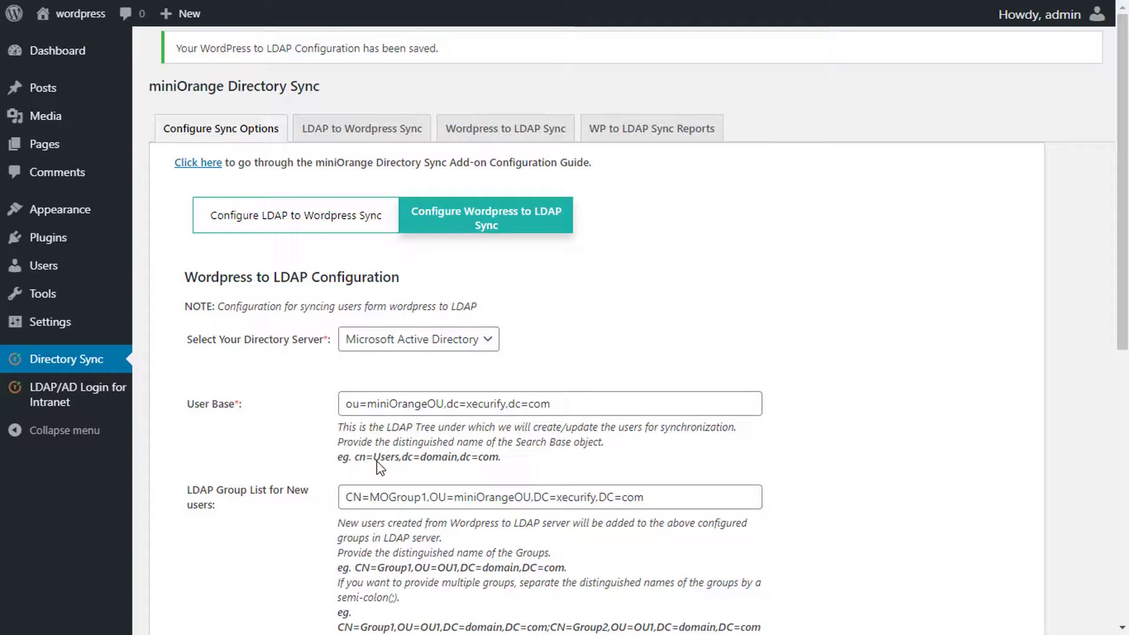
Step: Create a new WordPress user, entering the person's username, e-mail, first name and last name
left_click(104, 266)
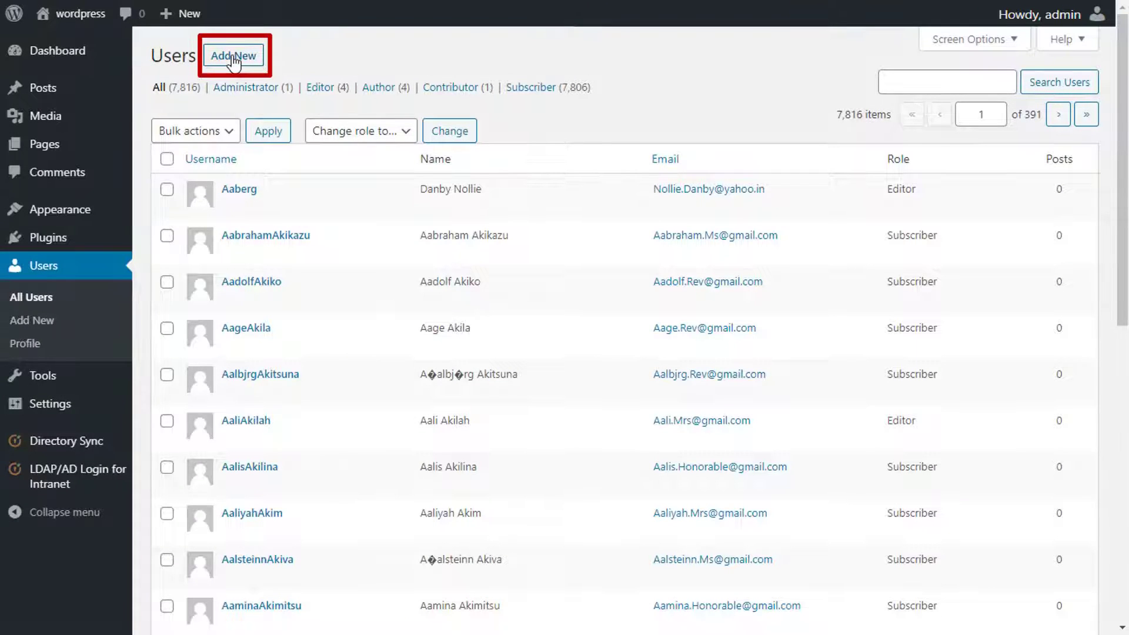
left_click(233, 56)
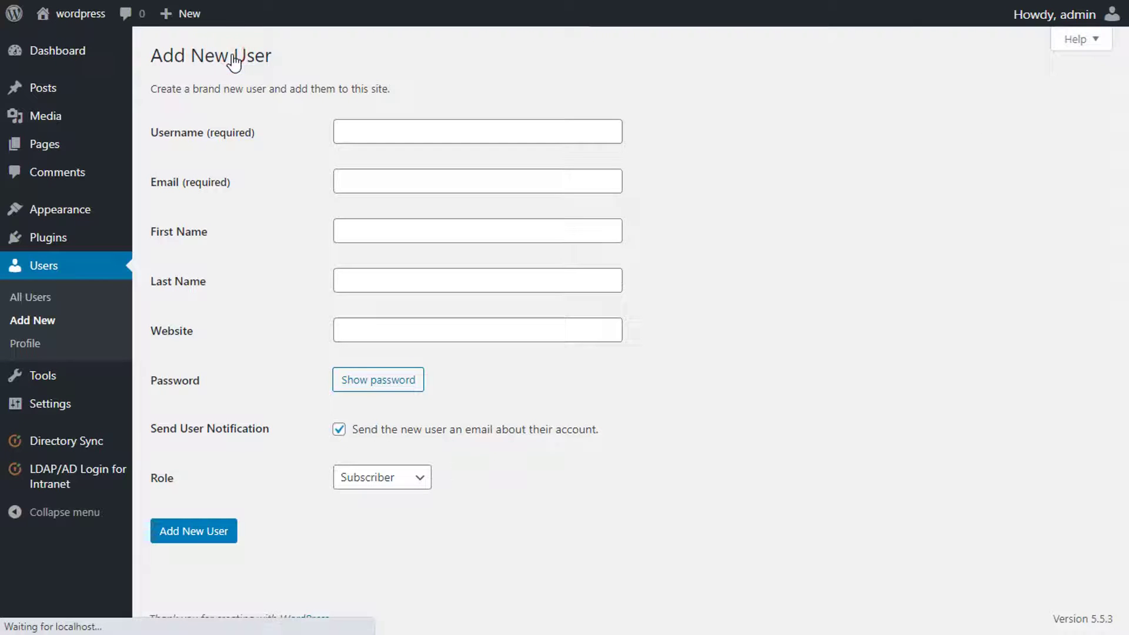
left_click(421, 128)
type("Arnold")
key("Tab")
key("Tab")
key("Tab")
key("Tab")
left_click(210, 538)
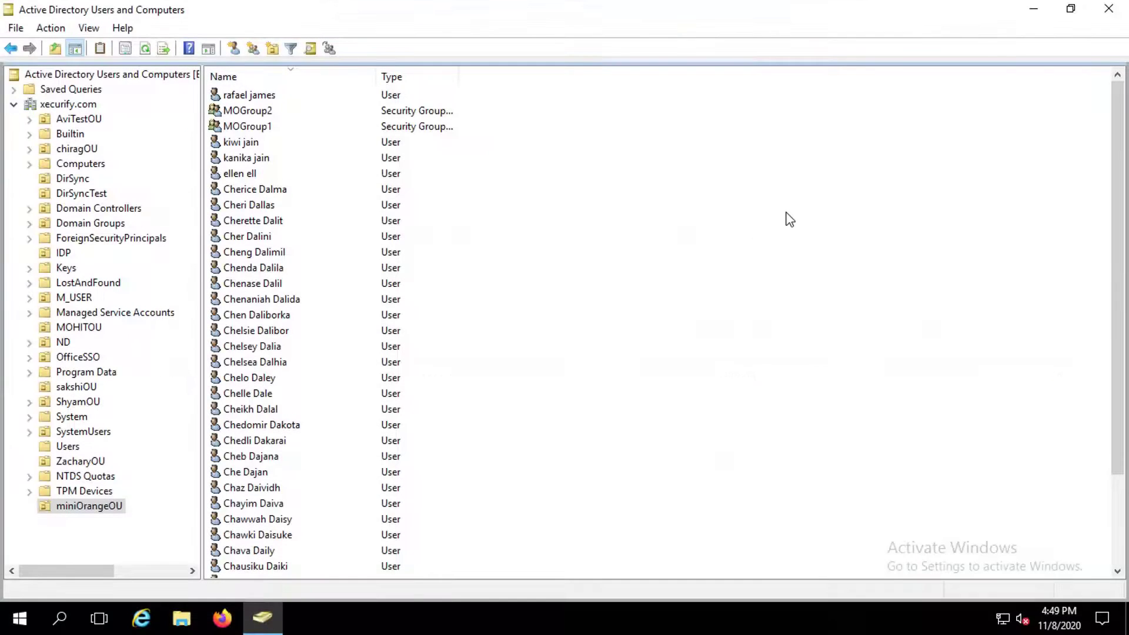
Step: Refresh miniOrangeOU and verify in the new user's Member Of tab that it belongs to MOGroup1
right_click(790, 218)
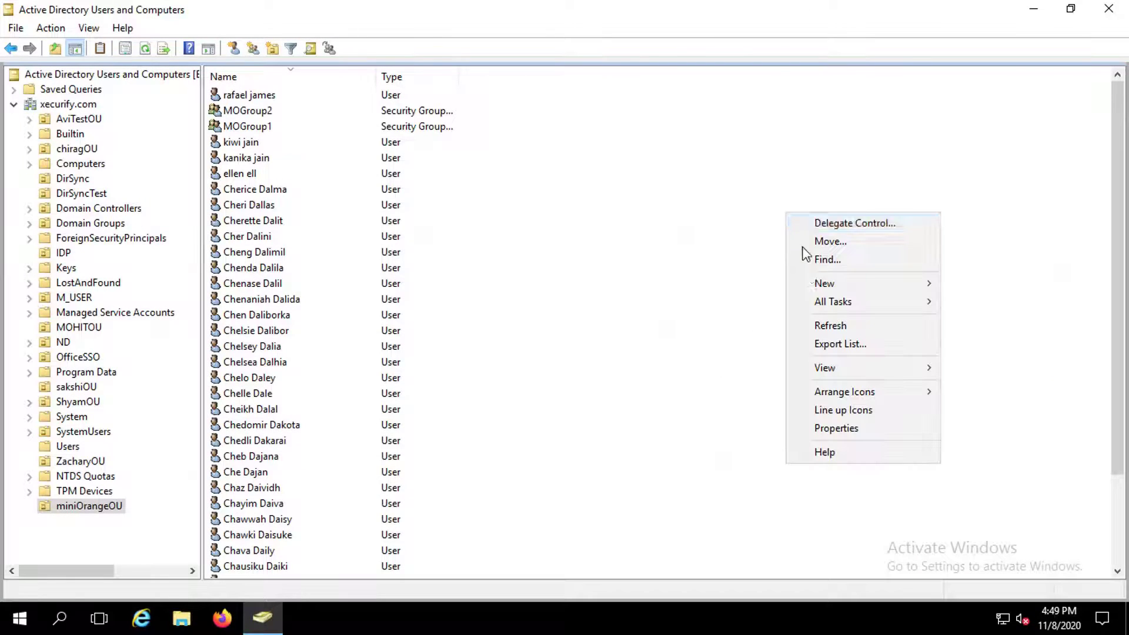
left_click(813, 327)
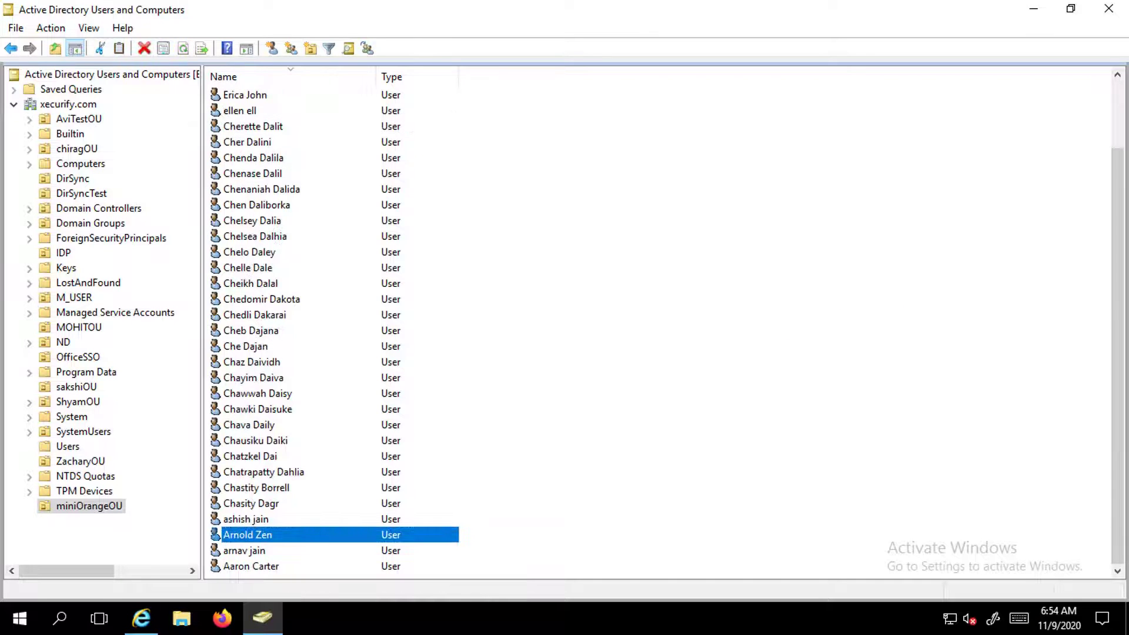
right_click(305, 539)
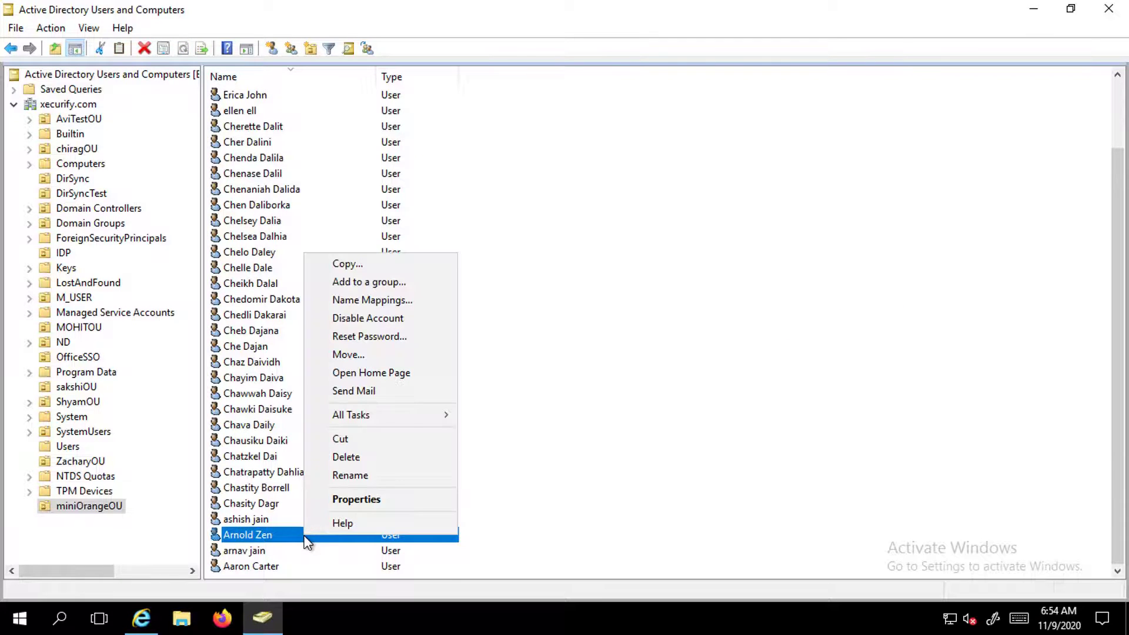
left_click(373, 505)
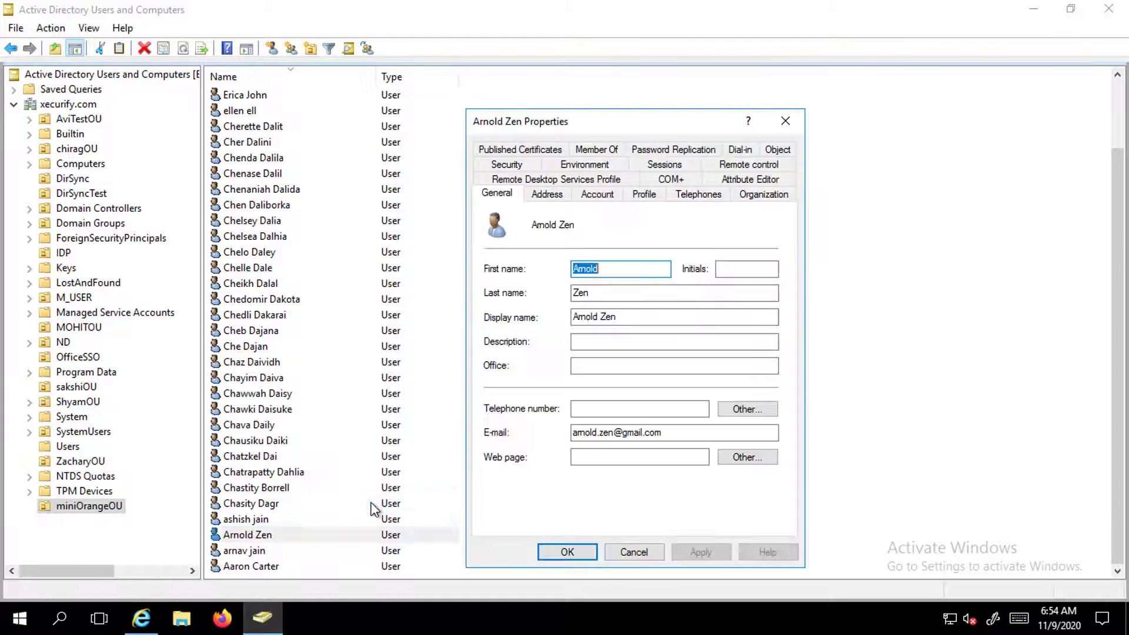
left_click(607, 150)
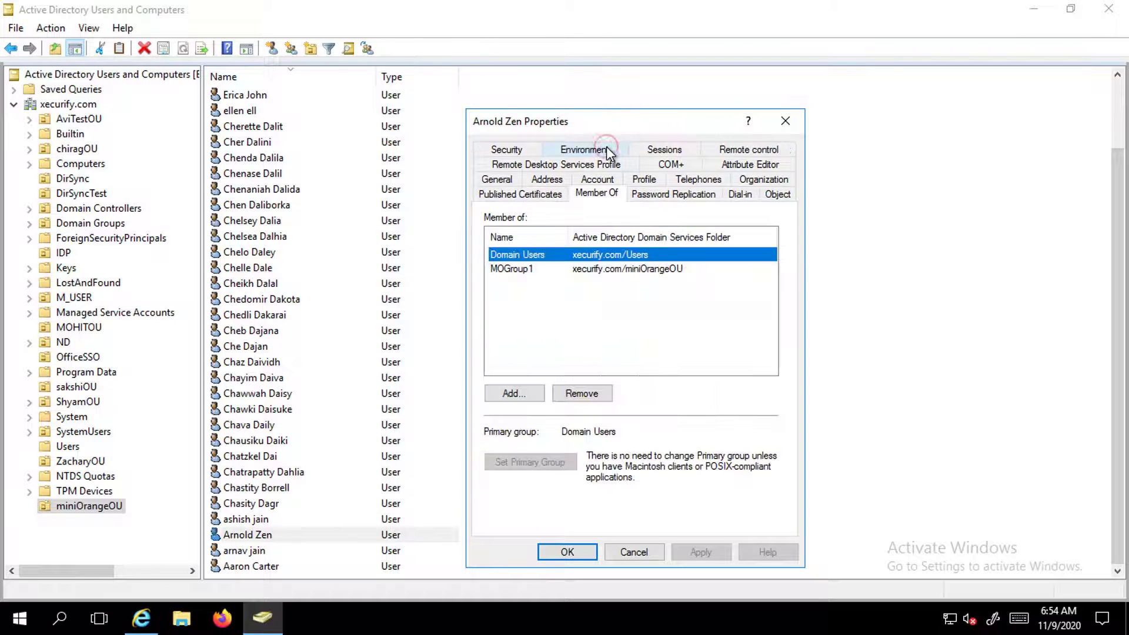
left_click(527, 274)
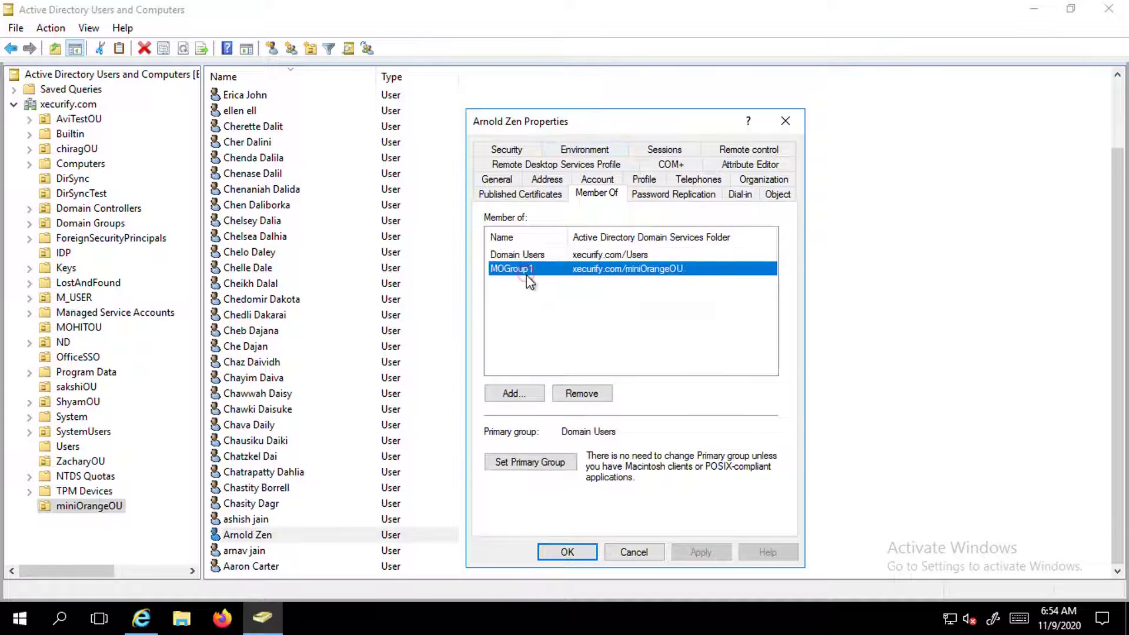
left_click(550, 555)
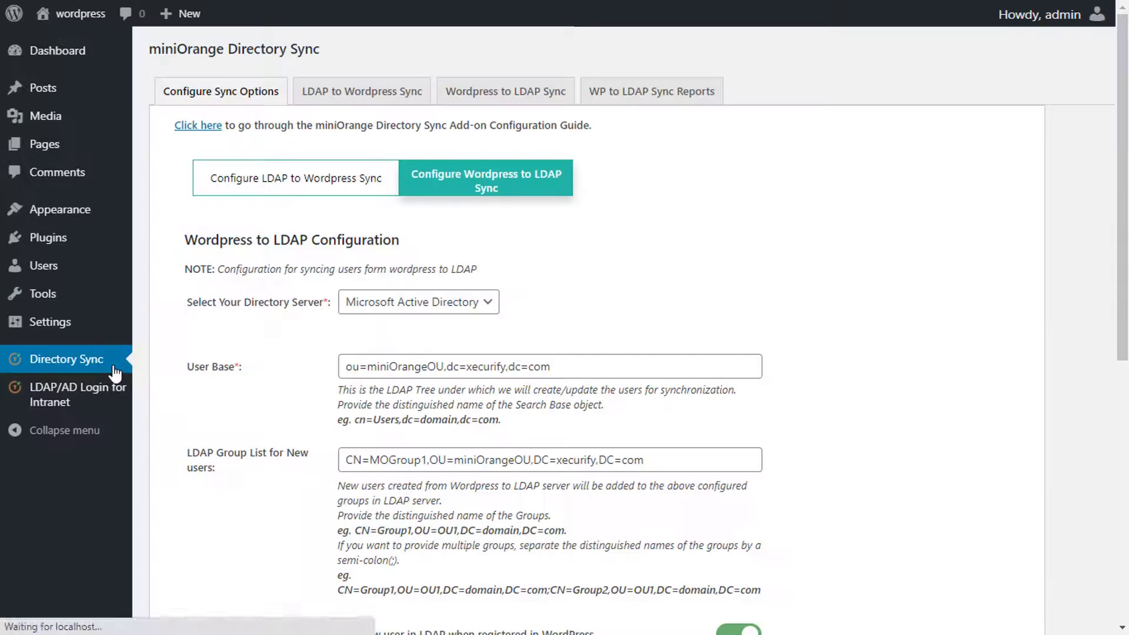
Step: Enable the delete user, profile update, password reset, group update and role-change group add/remove sync options
scroll(394, 389, "down", 3)
scroll(394, 389, "down", 2)
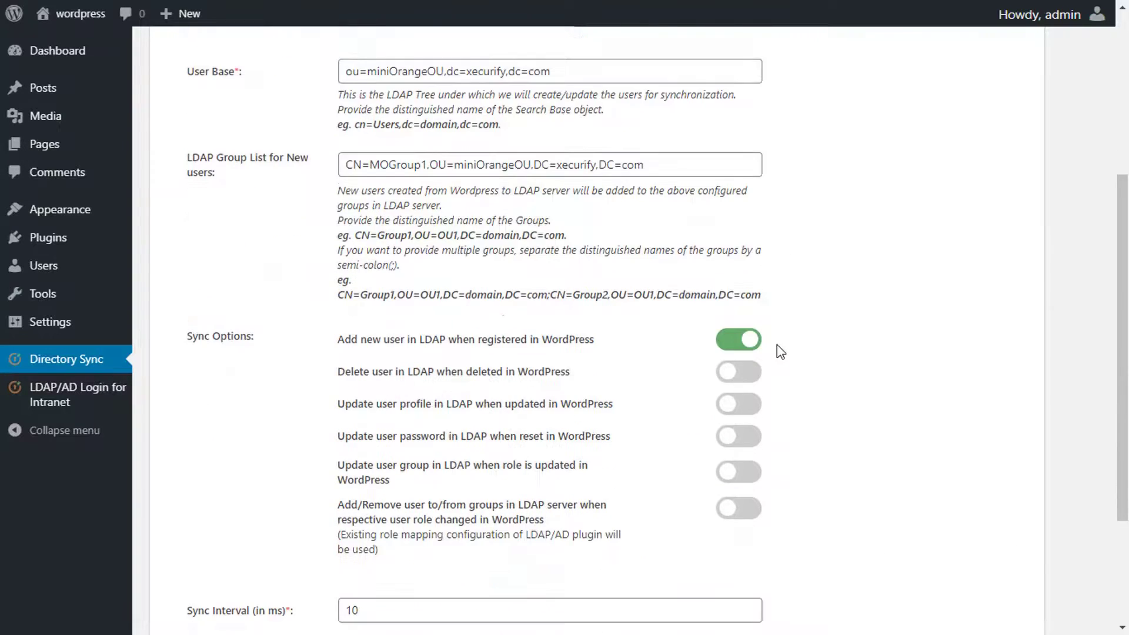
left_click(749, 375)
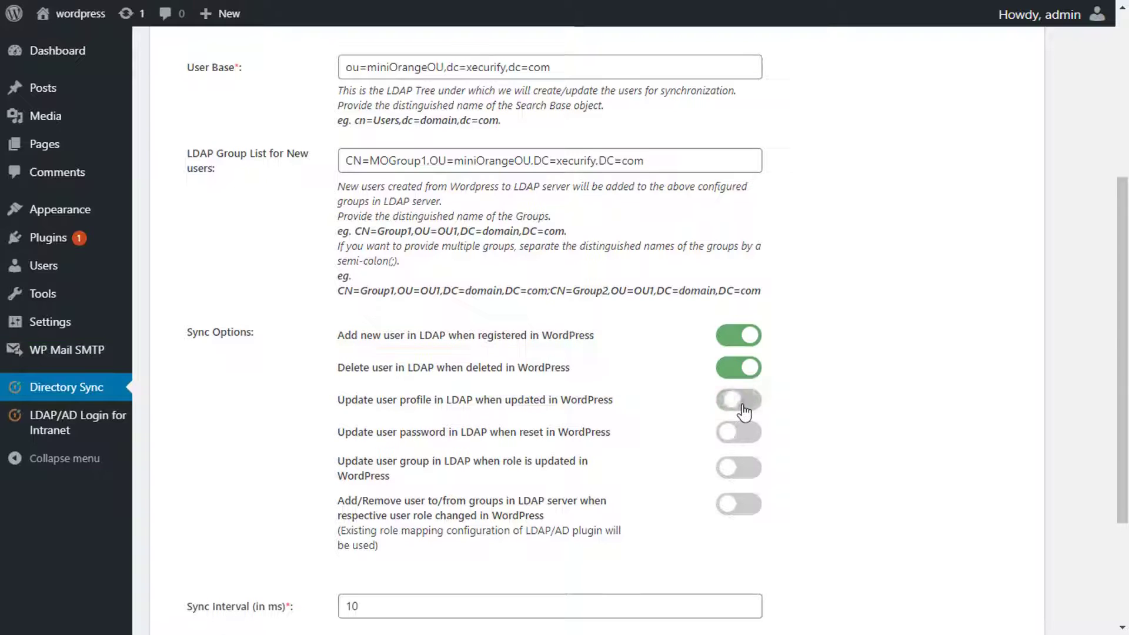
left_click(743, 404)
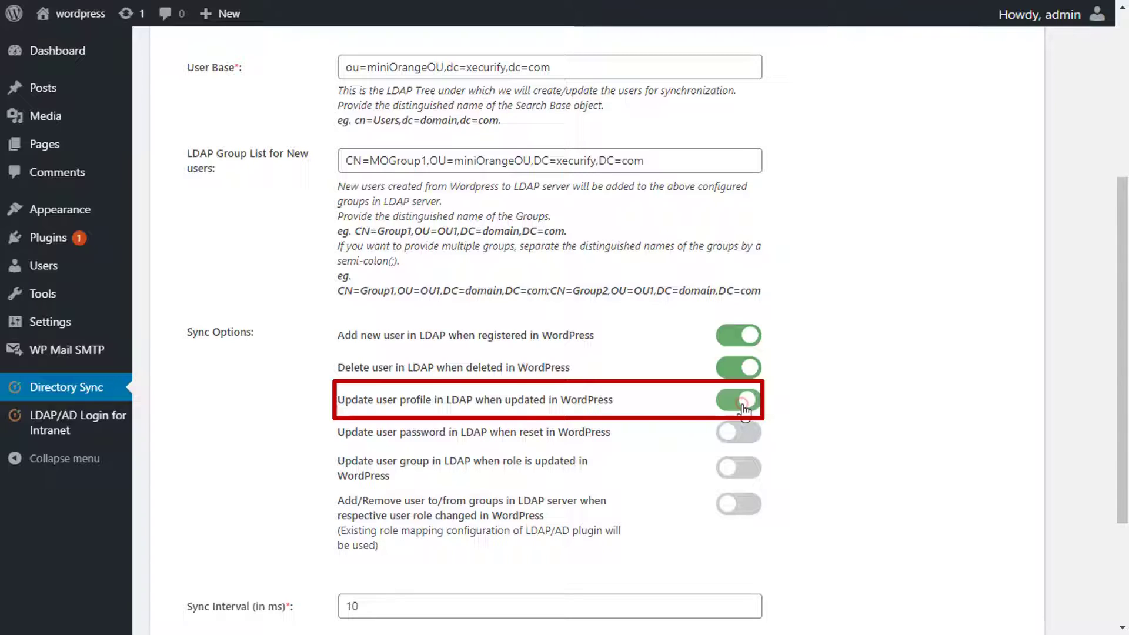
scroll(746, 406, "down", 2)
left_click(752, 347)
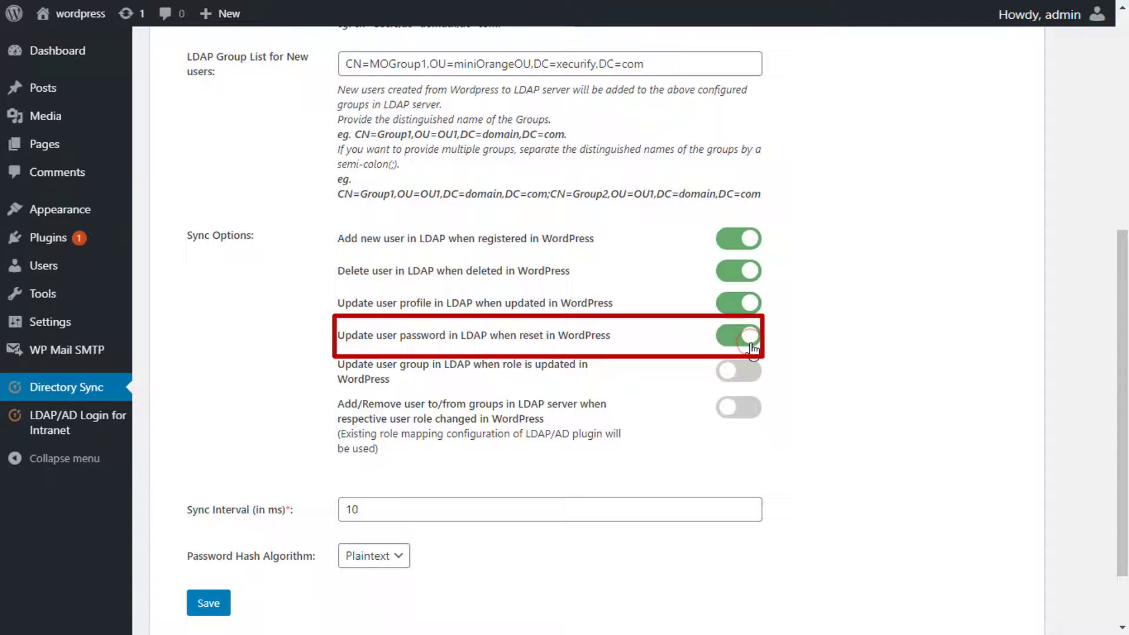
scroll(753, 348, "down", 1)
left_click(751, 317)
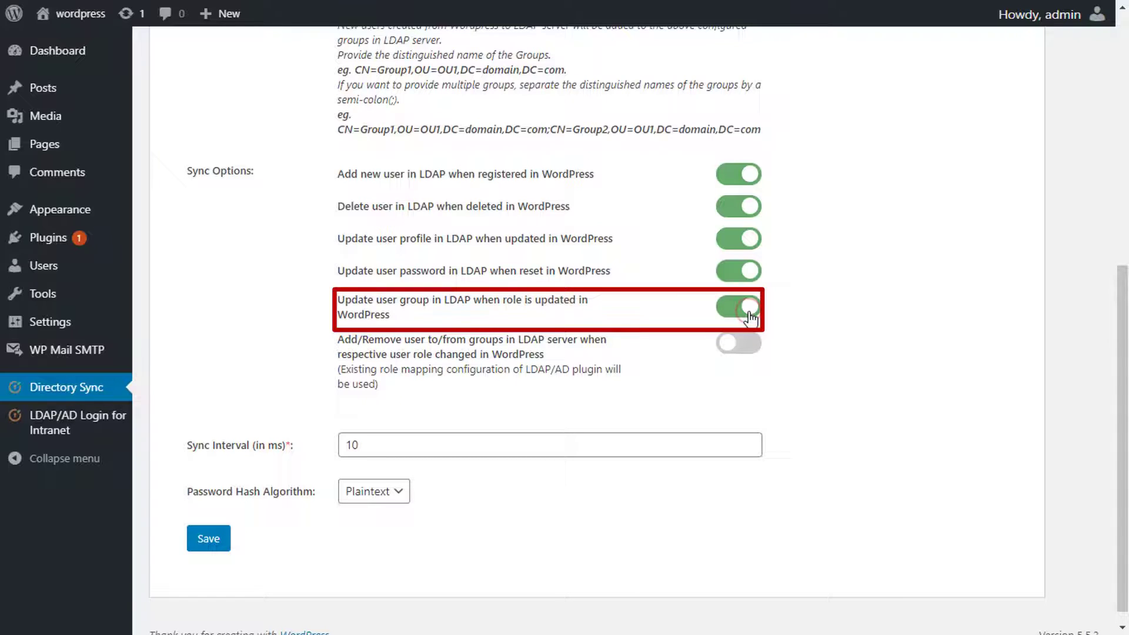
left_click(747, 344)
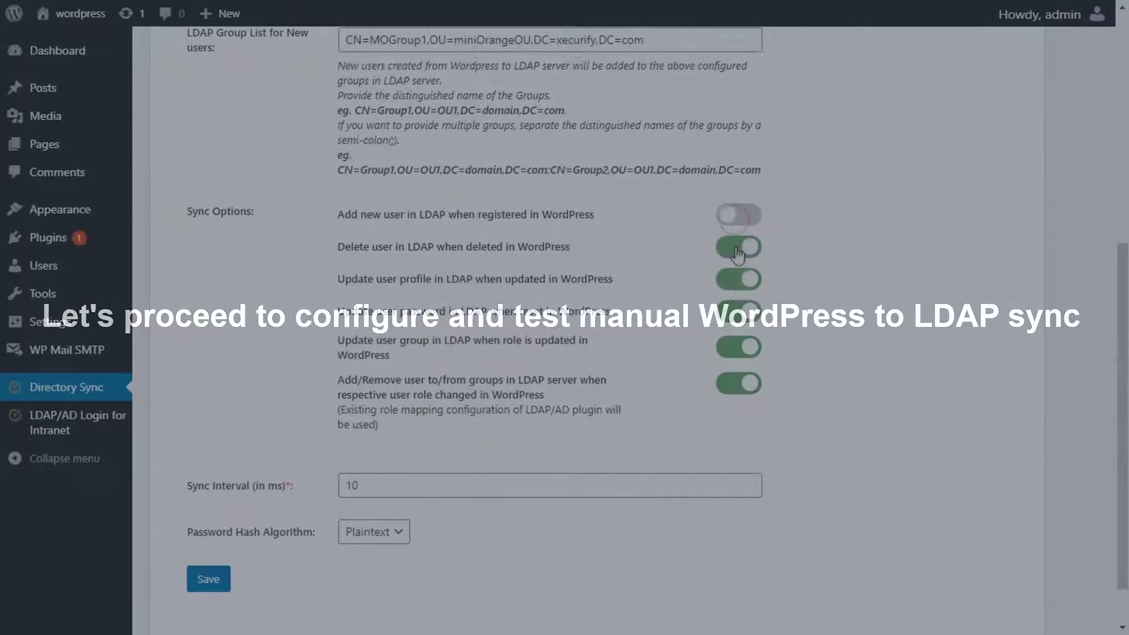
Step: Disable the five delete, profile, password and group sync toggles, save, and show the Sync WP Users to LDAP form
left_click(739, 247)
left_click(739, 279)
left_click(738, 311)
left_click(739, 347)
left_click(739, 383)
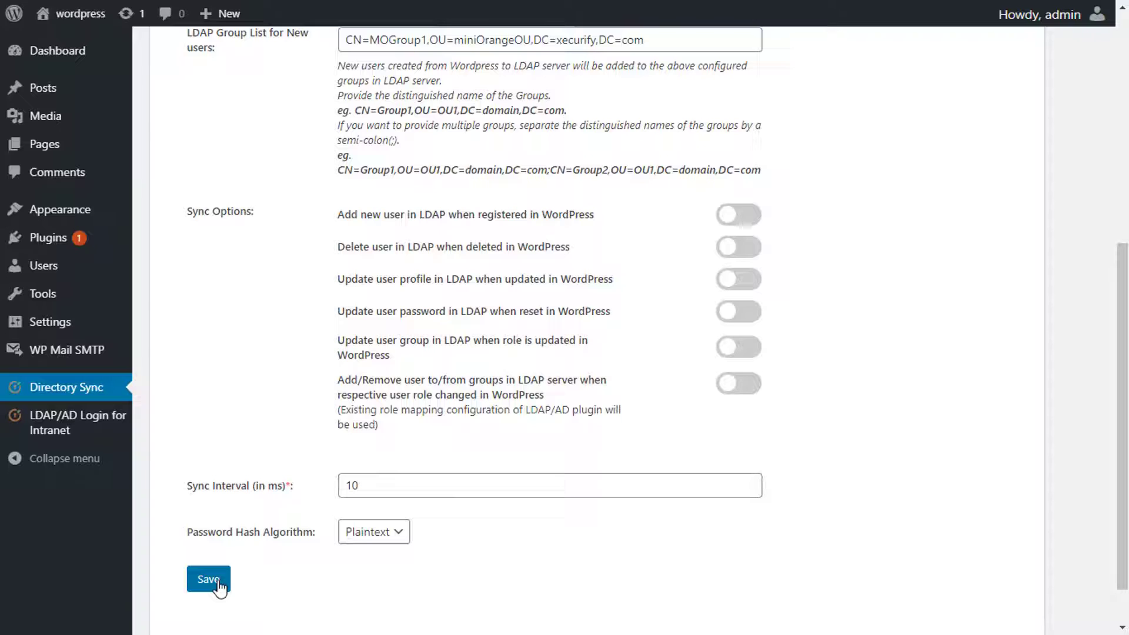
left_click(209, 580)
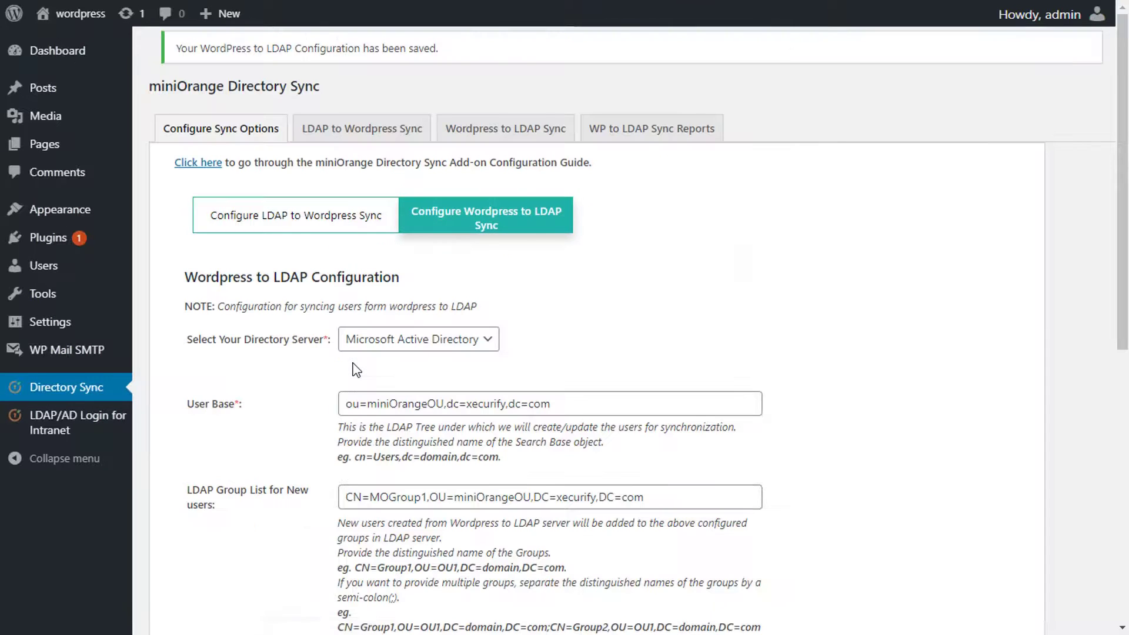
left_click(497, 136)
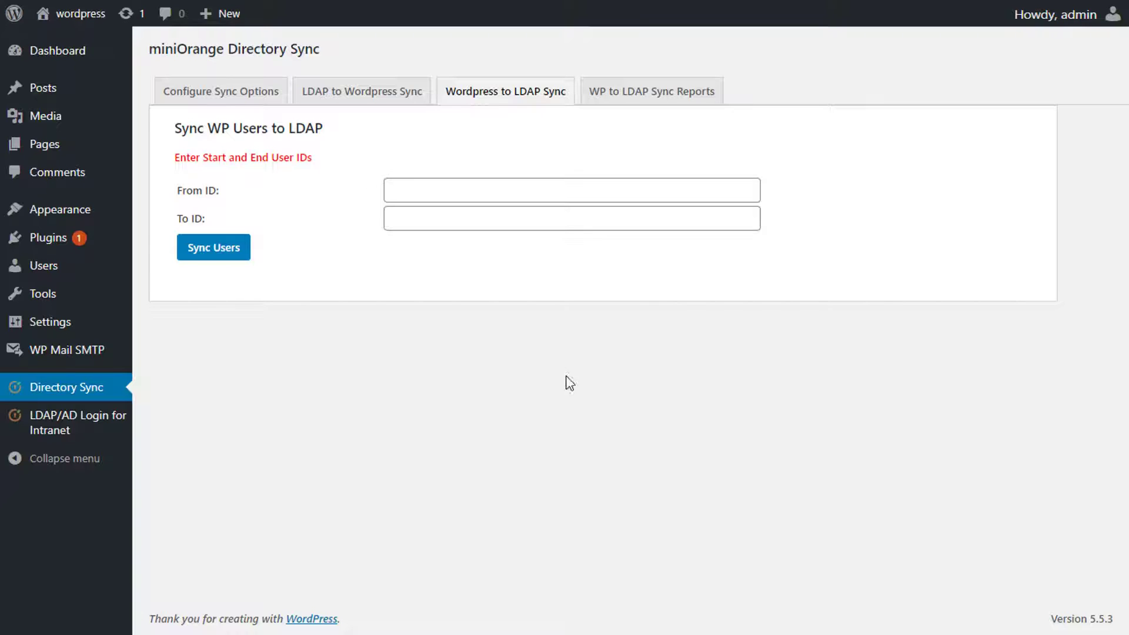
Step: Add a new user from Users > Add New with the person's username, e-mail, first and last name
left_click(96, 269)
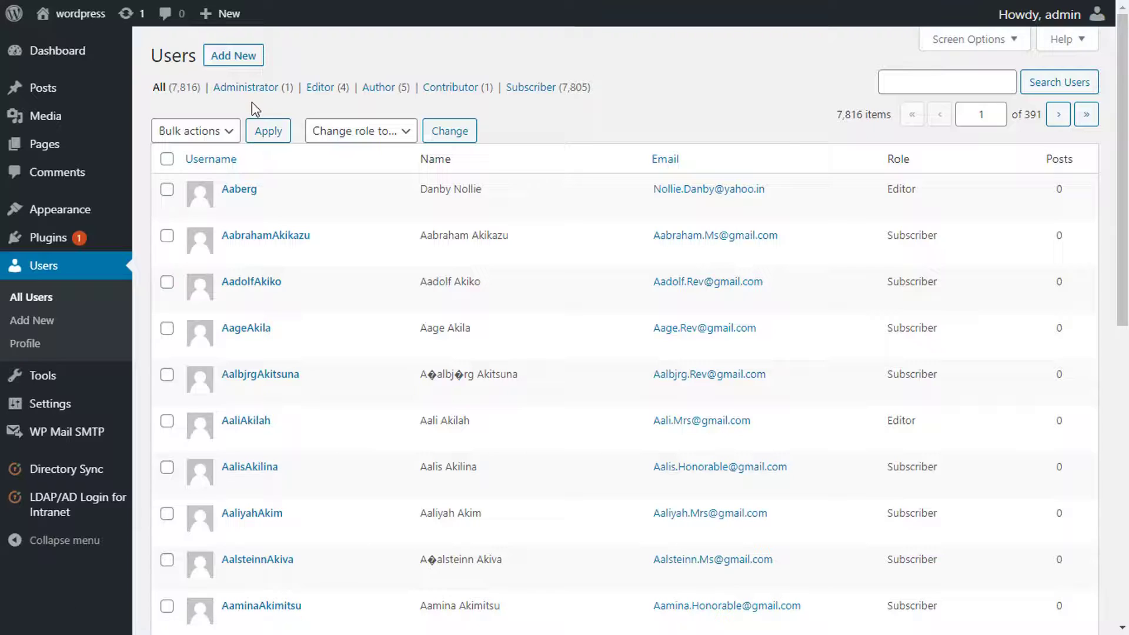
left_click(250, 57)
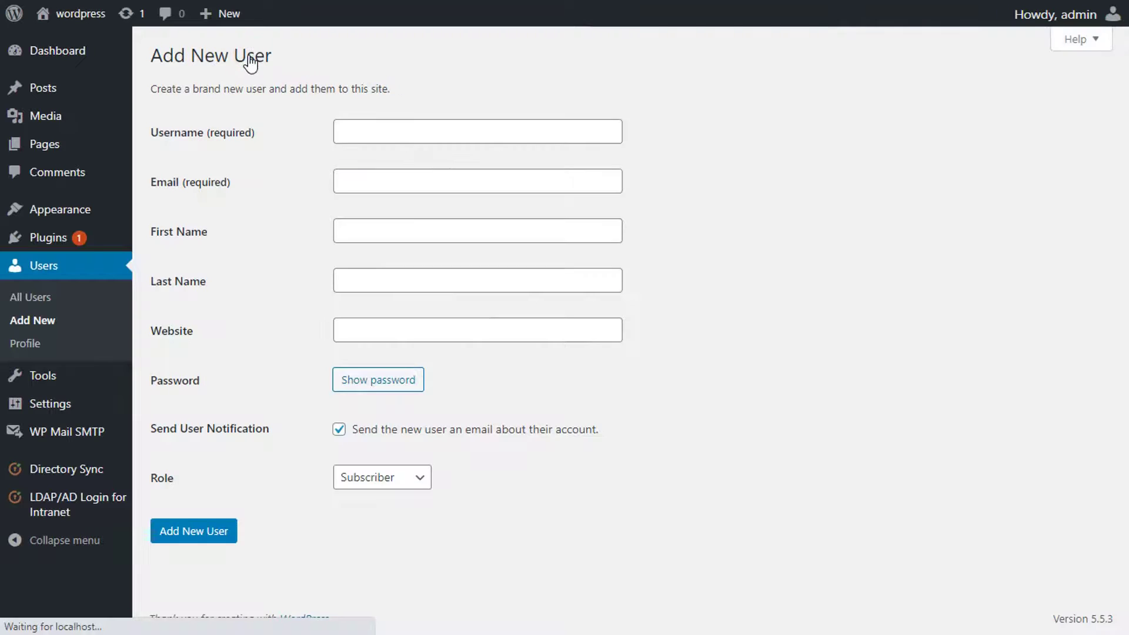
left_click(468, 136)
type("Erica")
key("Tab")
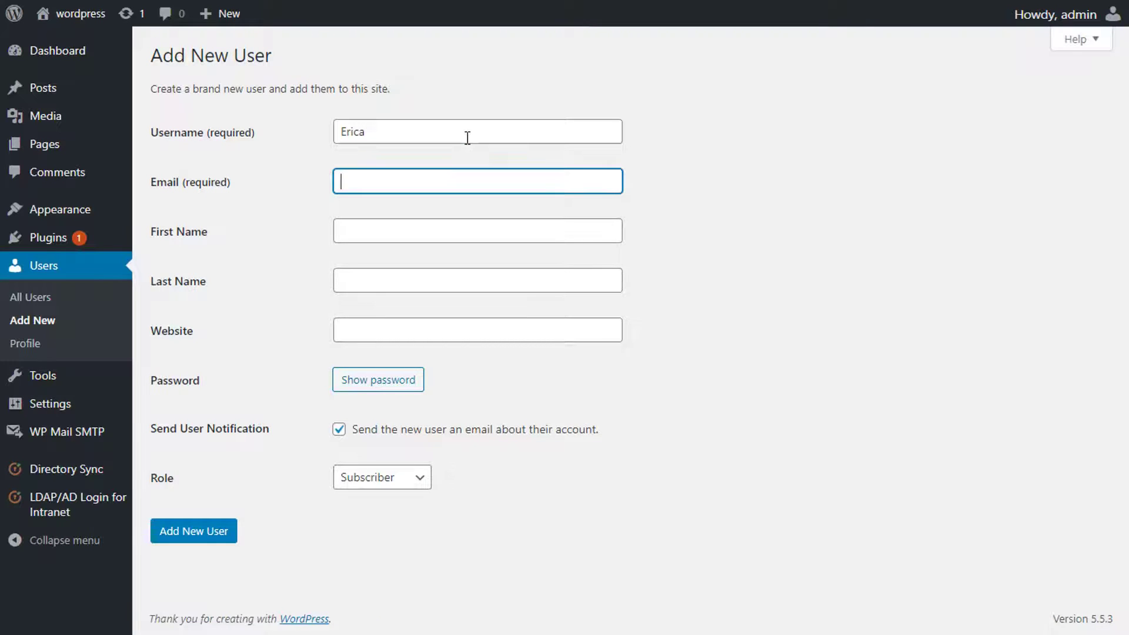
key("Tab")
key("Tab")
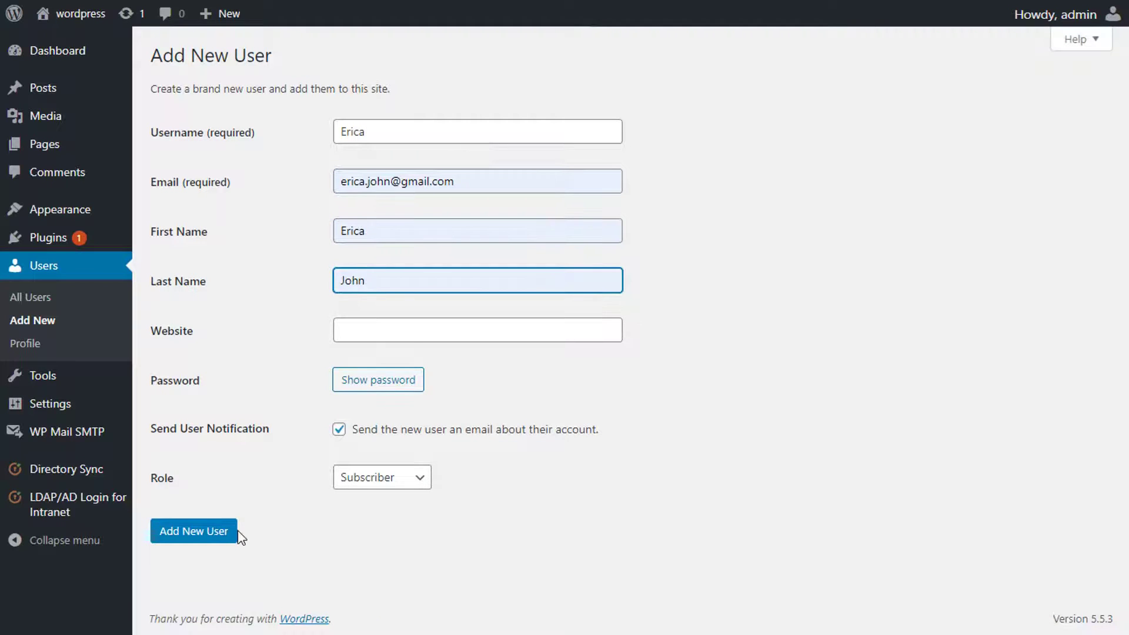
left_click(227, 533)
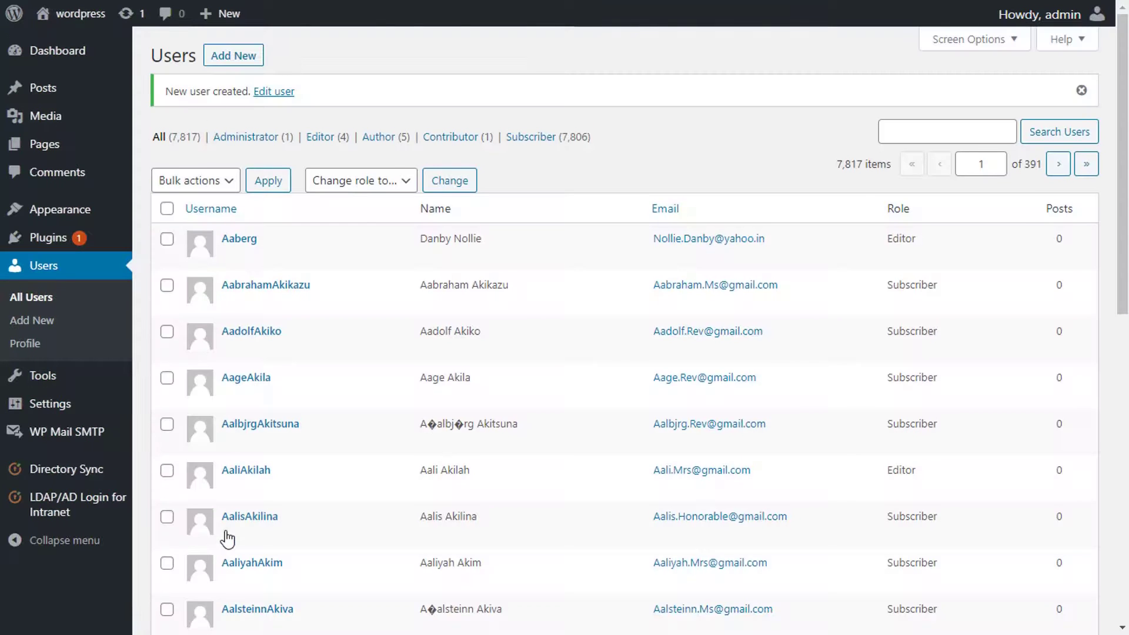
Step: In the WordPress to LDAP Sync form, list the new user by entering its ID as both From and To ID
left_click(50, 473)
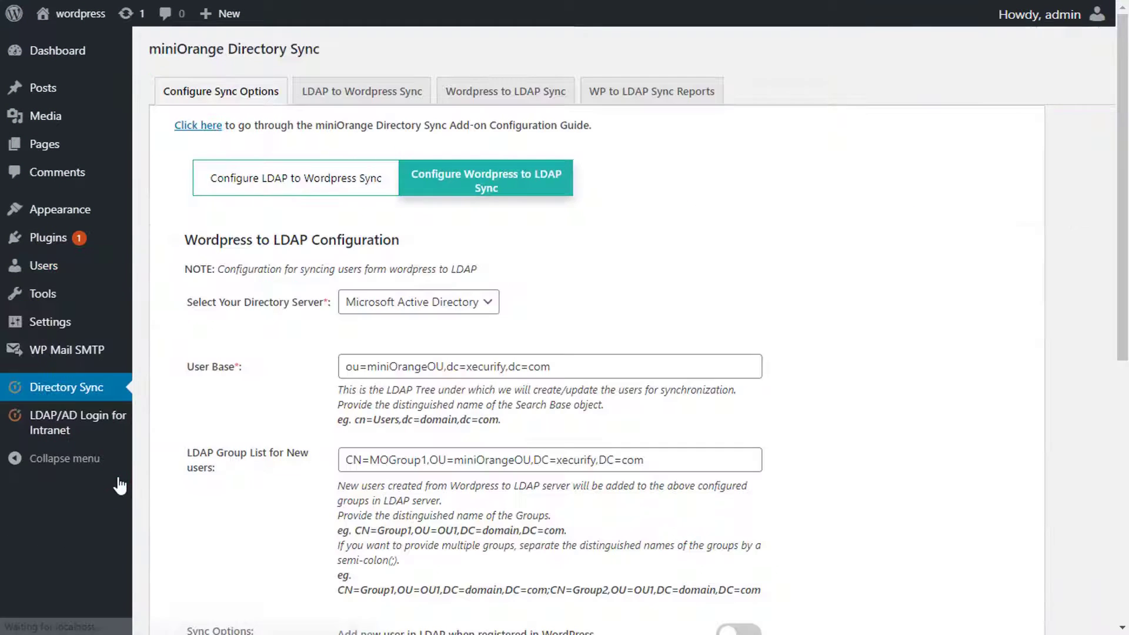
left_click(539, 99)
left_click(499, 192)
type("7831")
key("Tab")
type("7831")
key("Tab")
key("Return")
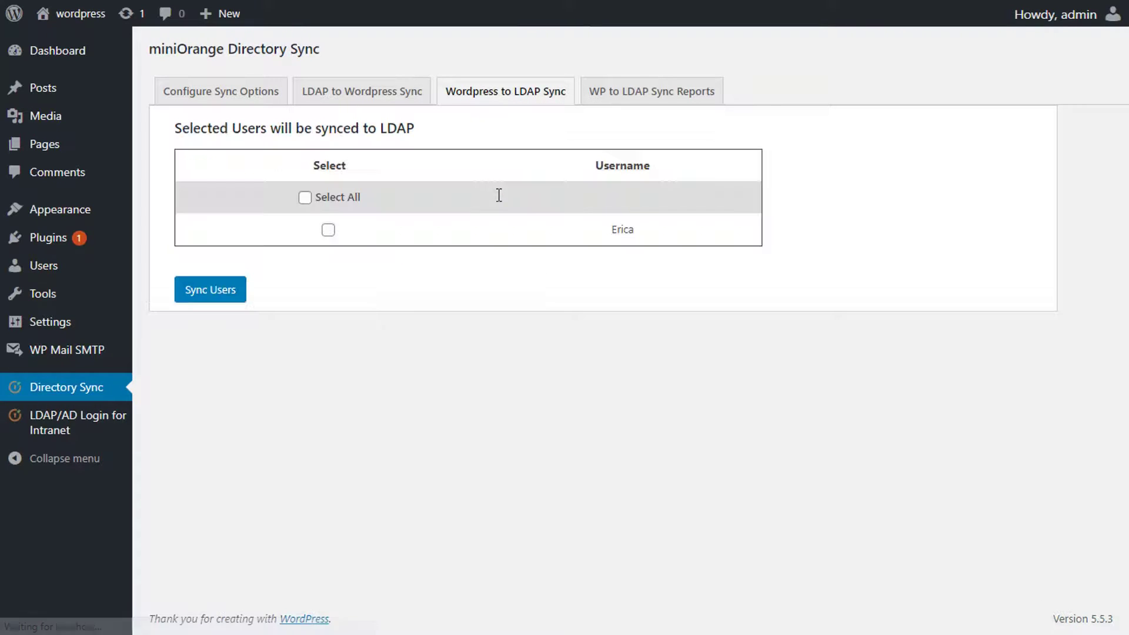
Step: Sync the selected user to LDAP and view the WP to LDAP report showing SUCCESS
left_click(328, 230)
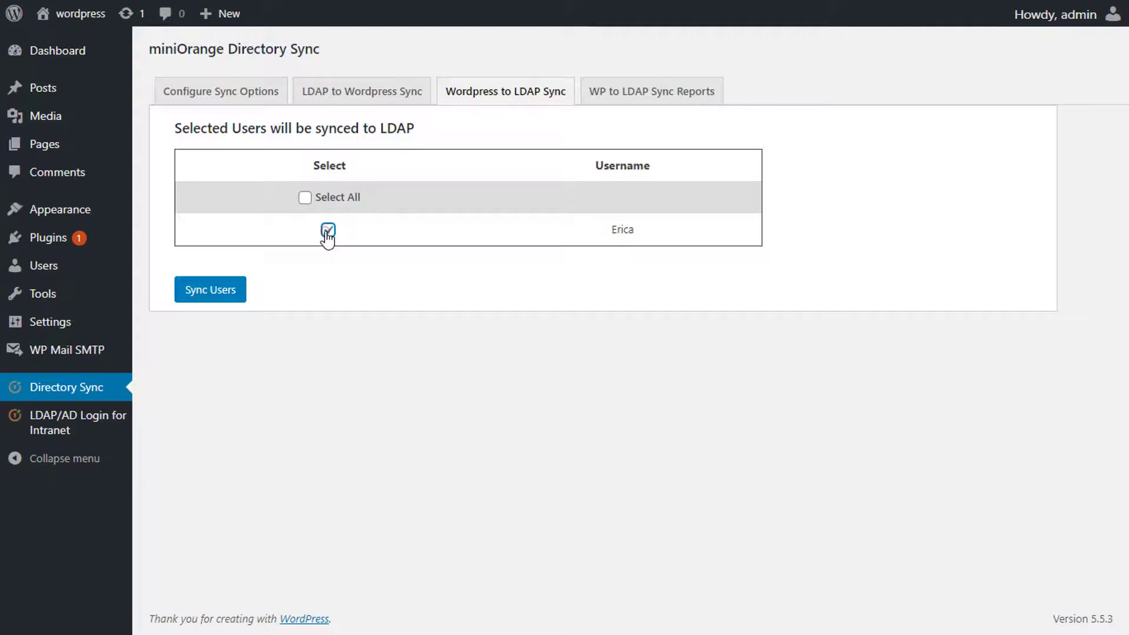
left_click(221, 297)
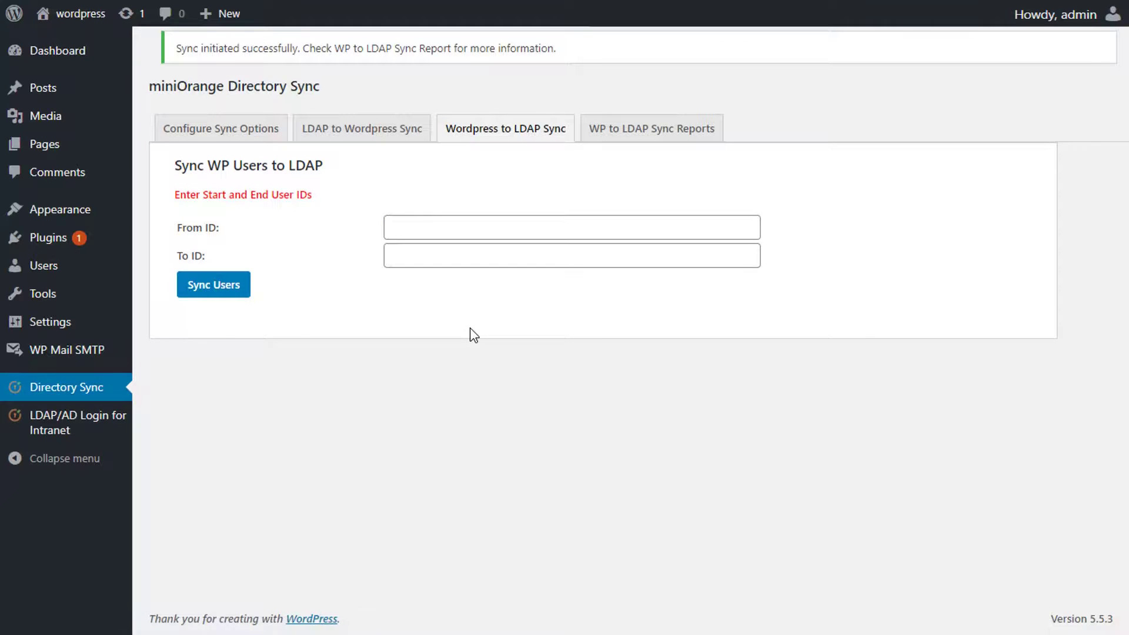
left_click(636, 136)
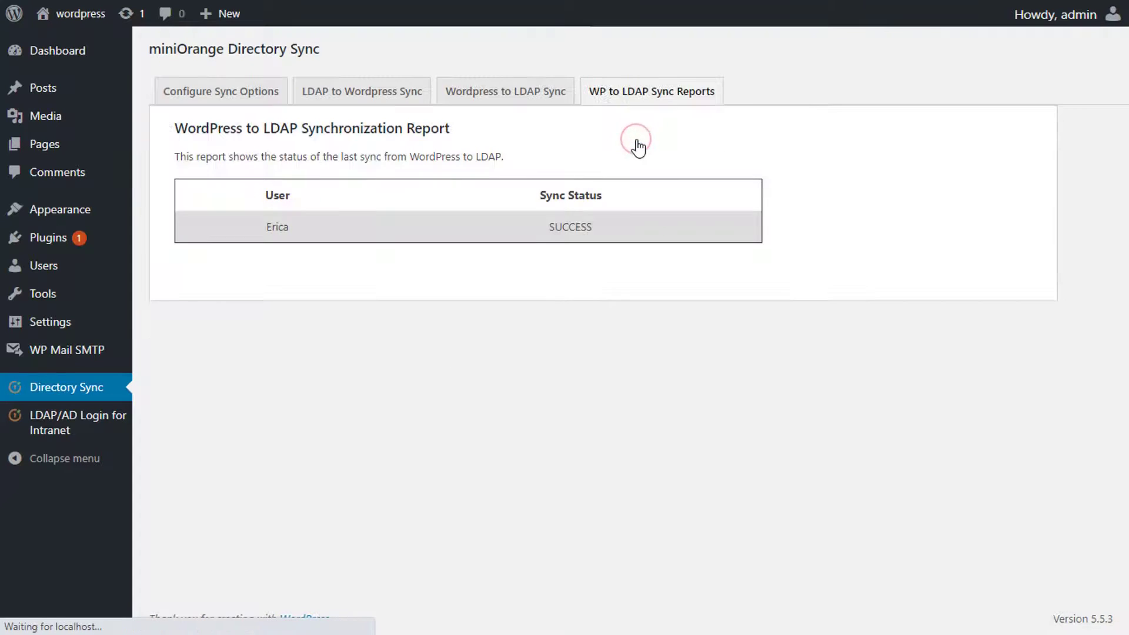